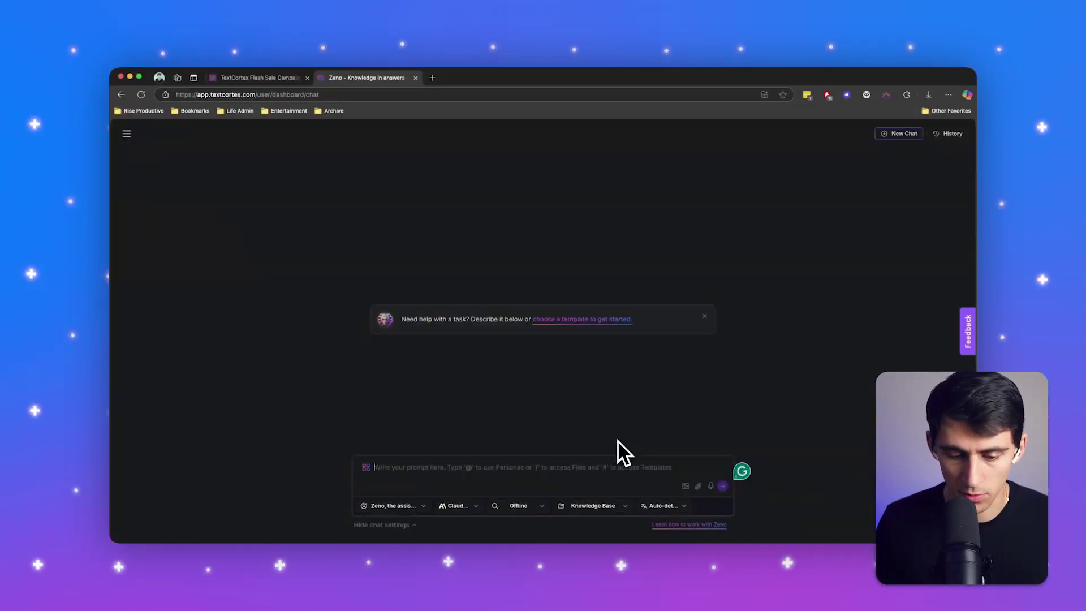
type("P")
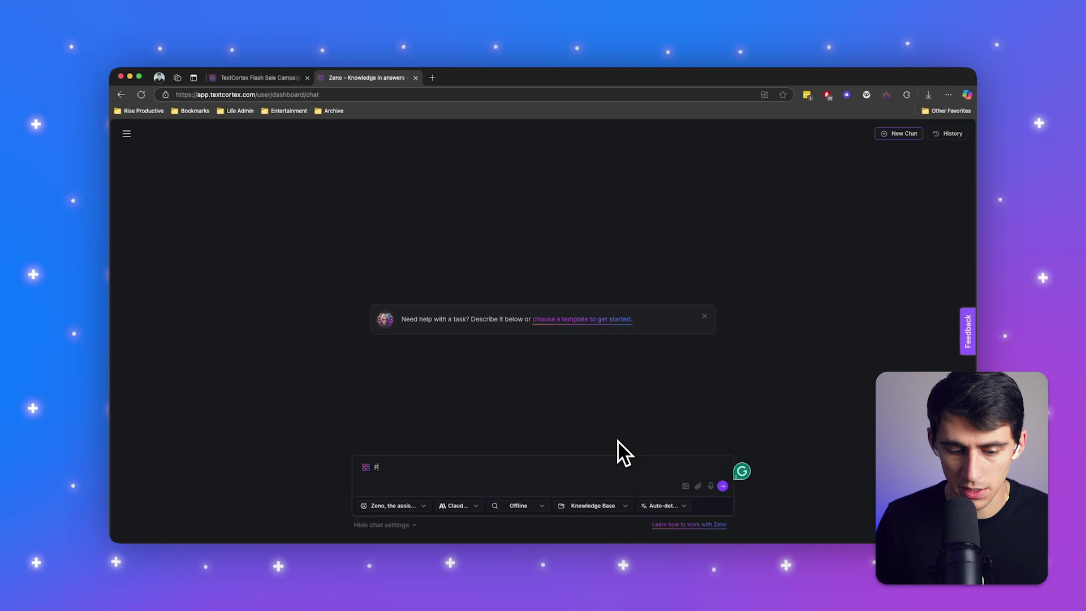
type("lease create a 30-60")
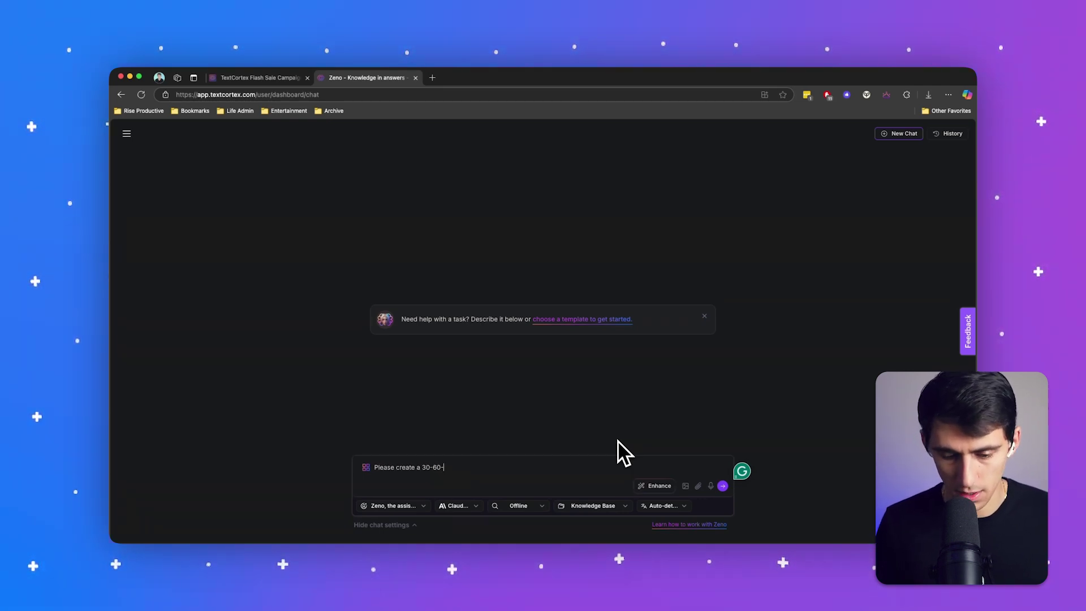
type("-90 day ad r")
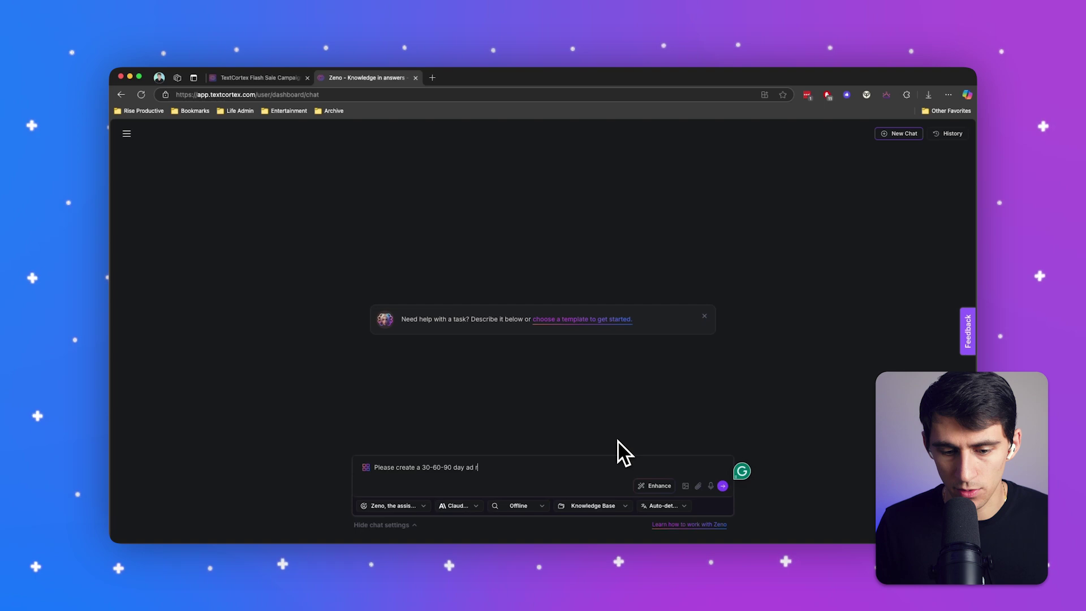
type("amp up plan for a ")
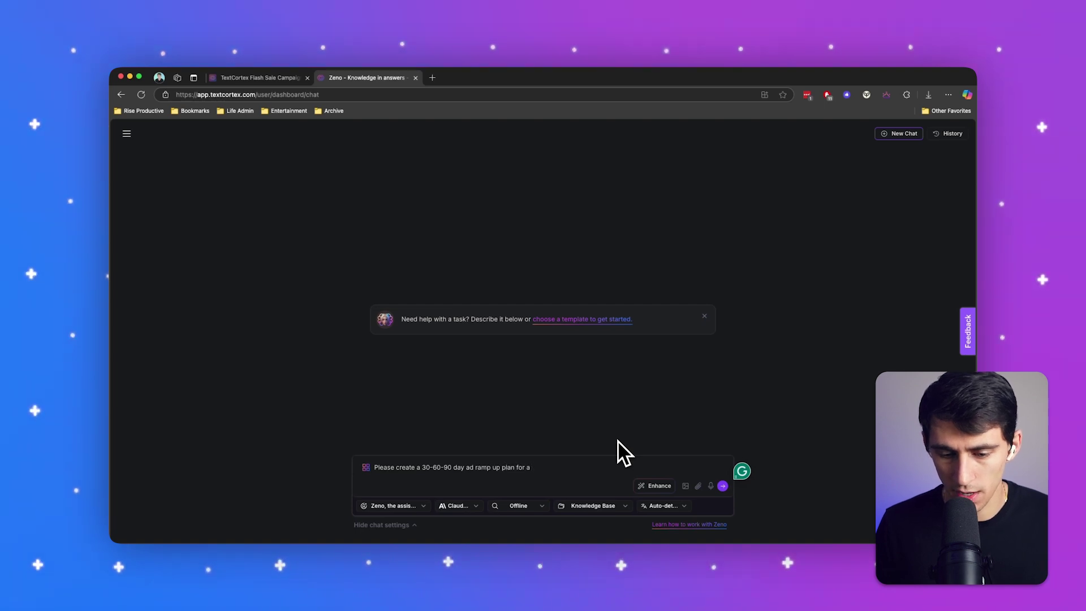
type(" software")
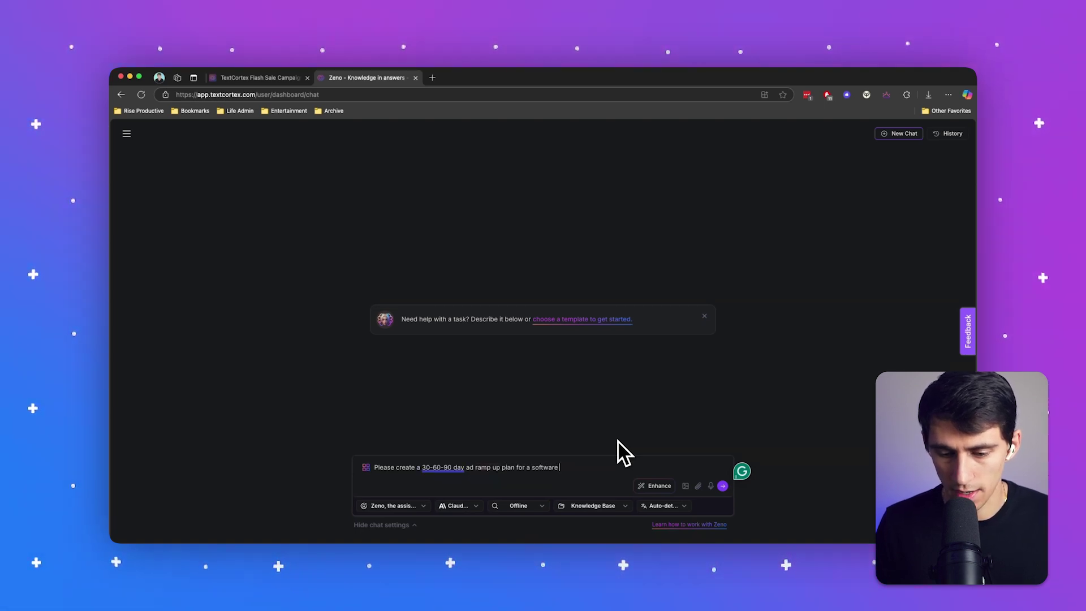
type(" as a services comp")
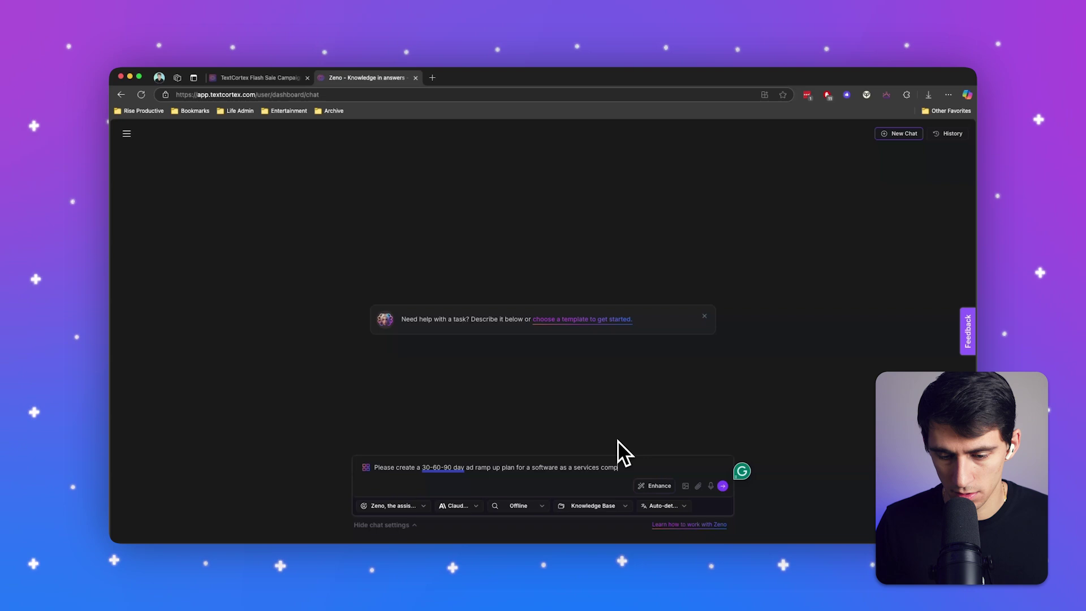
type(". T")
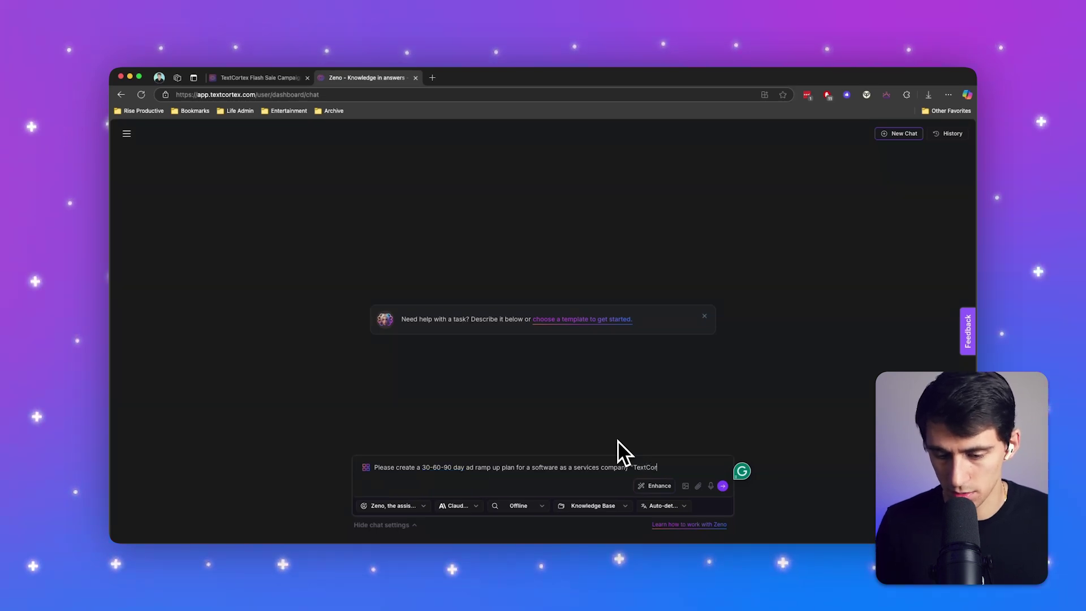
type("Cortex\" that moves fr")
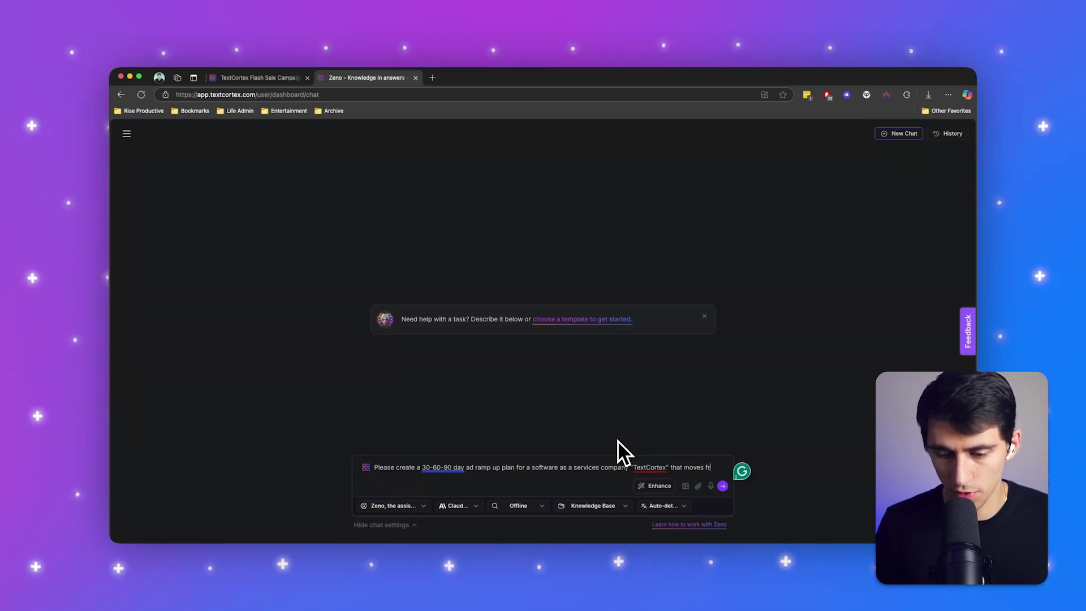
type("om the bottom of the")
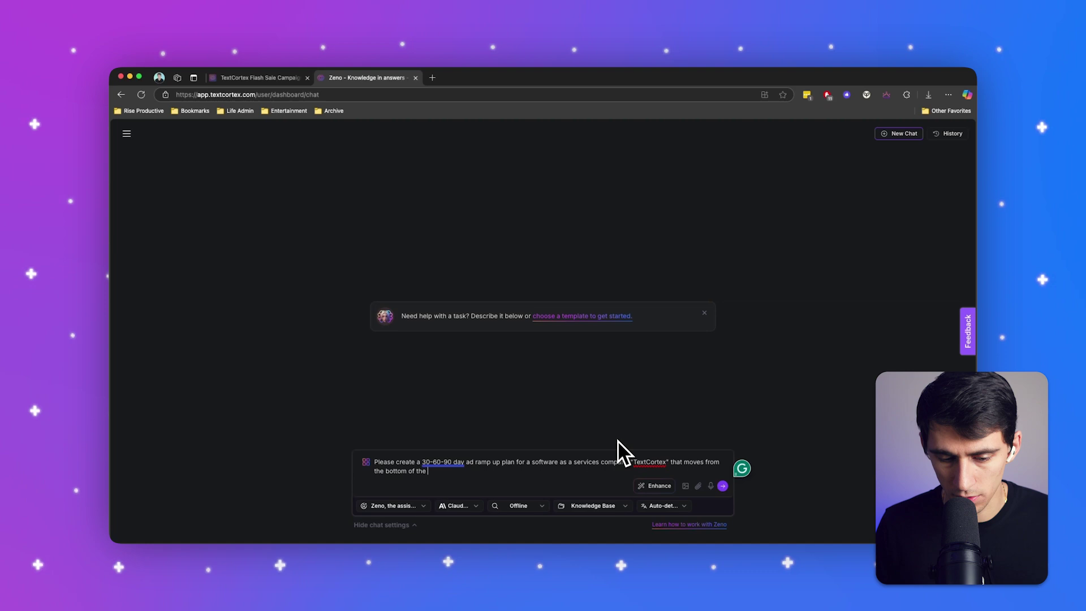
type("funnel to the top of ")
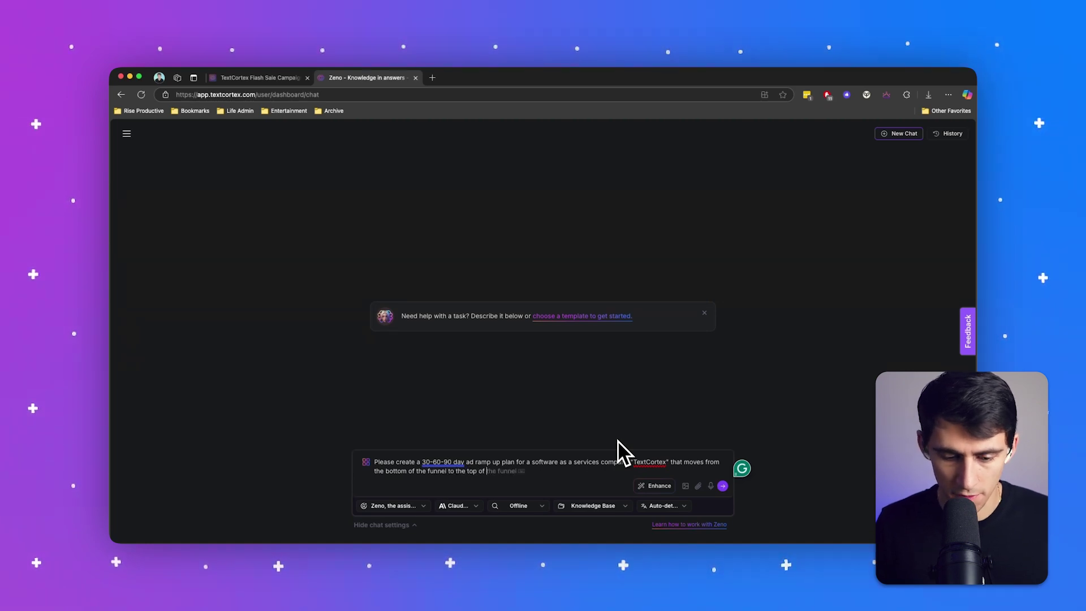
type("the funnel with various")
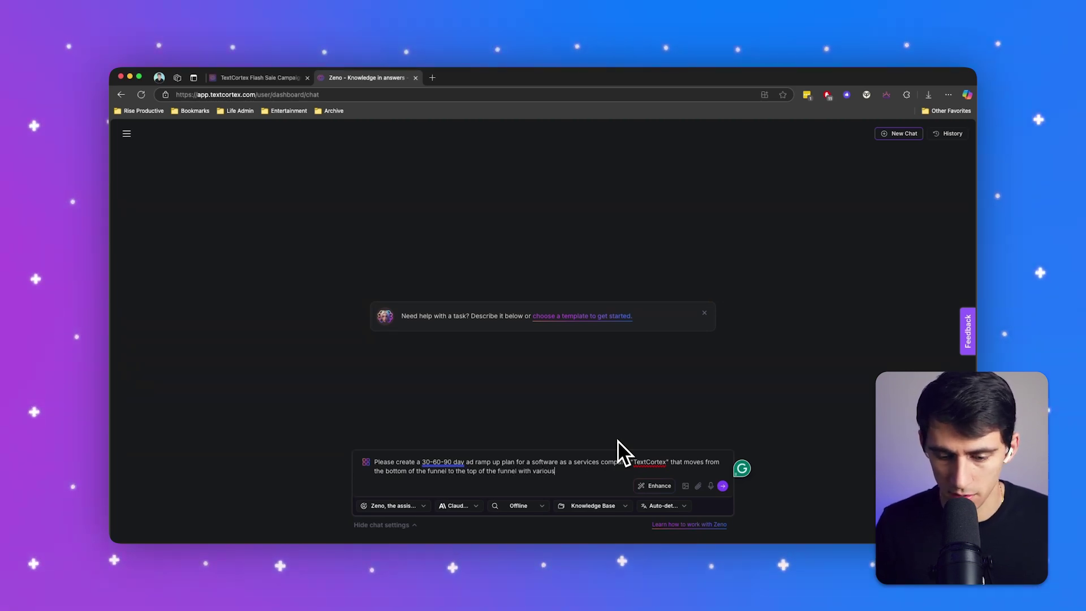
type(" ads platform")
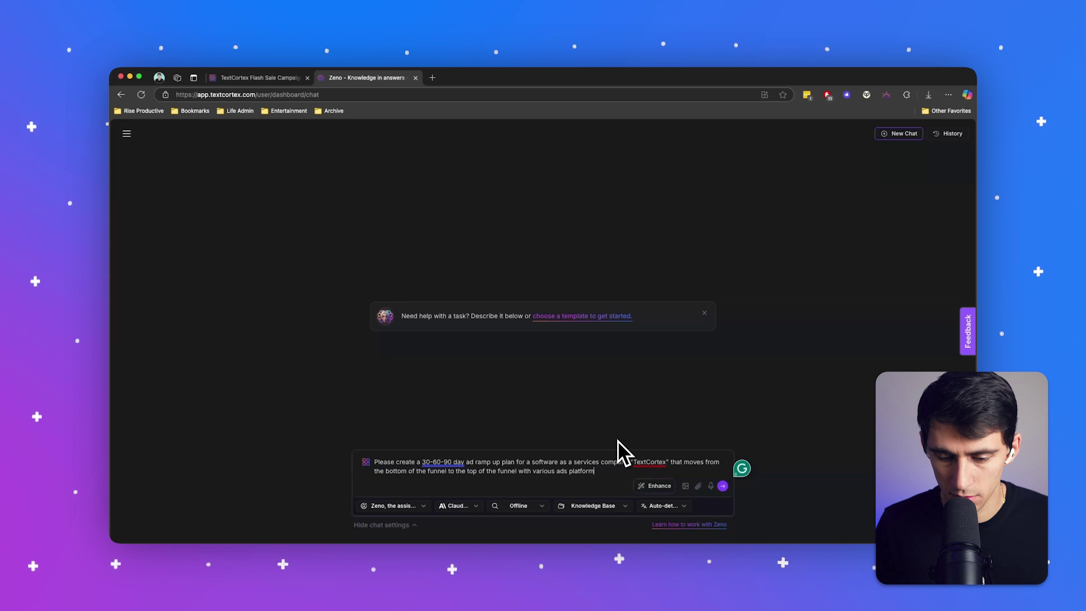
type("er time")
Step: Send Zeno the 30-60-90 day ad plan request for moving TextCortex from bottom to top of funnel
key("Return")
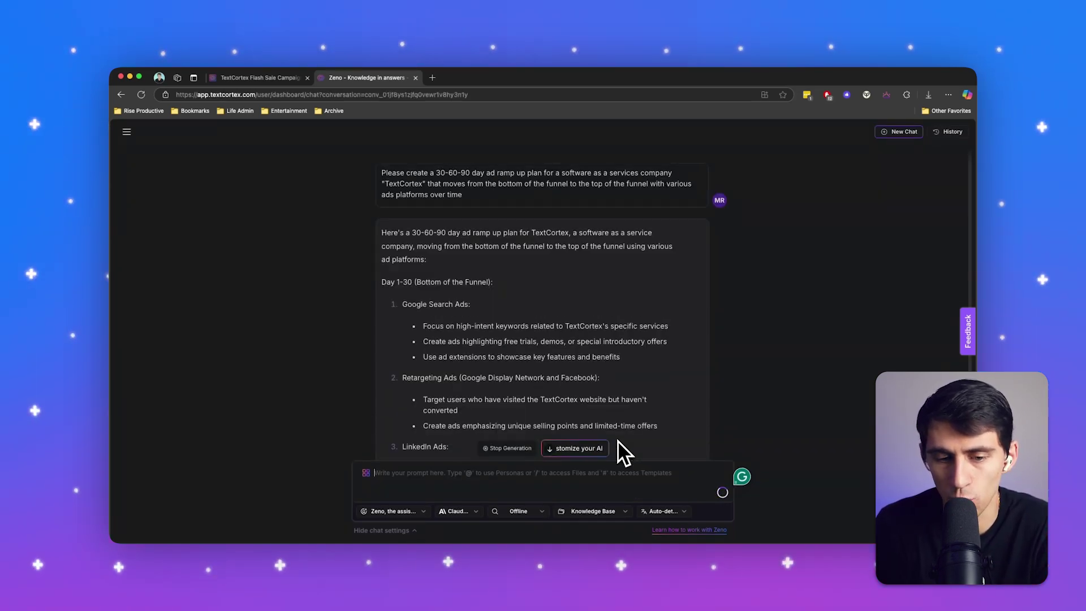
mouse_move(544, 331)
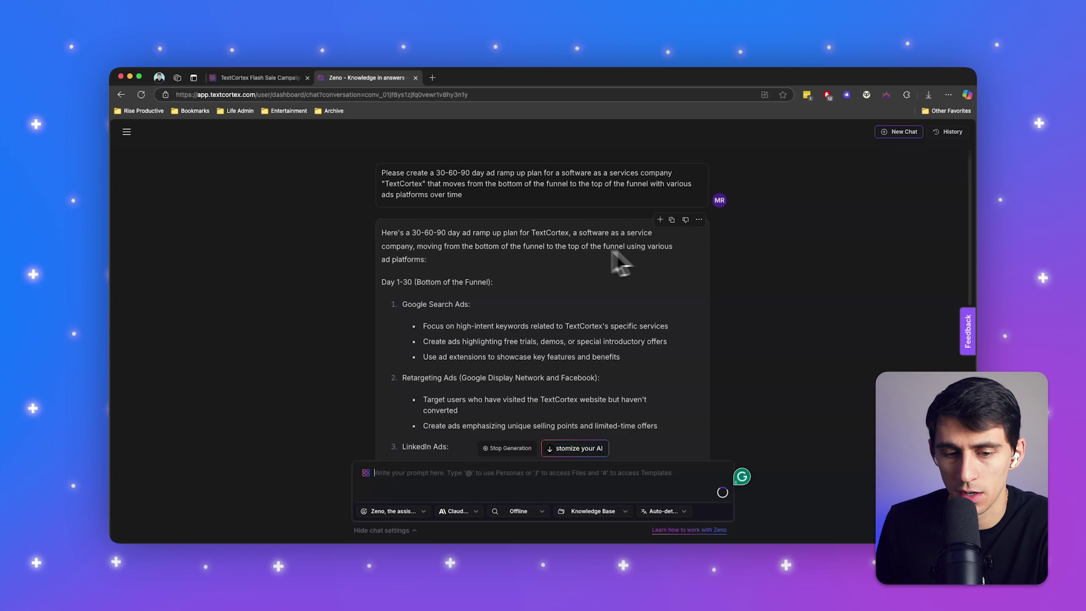
scroll(594, 323, "down", 5)
scroll(671, 314, "up", 5)
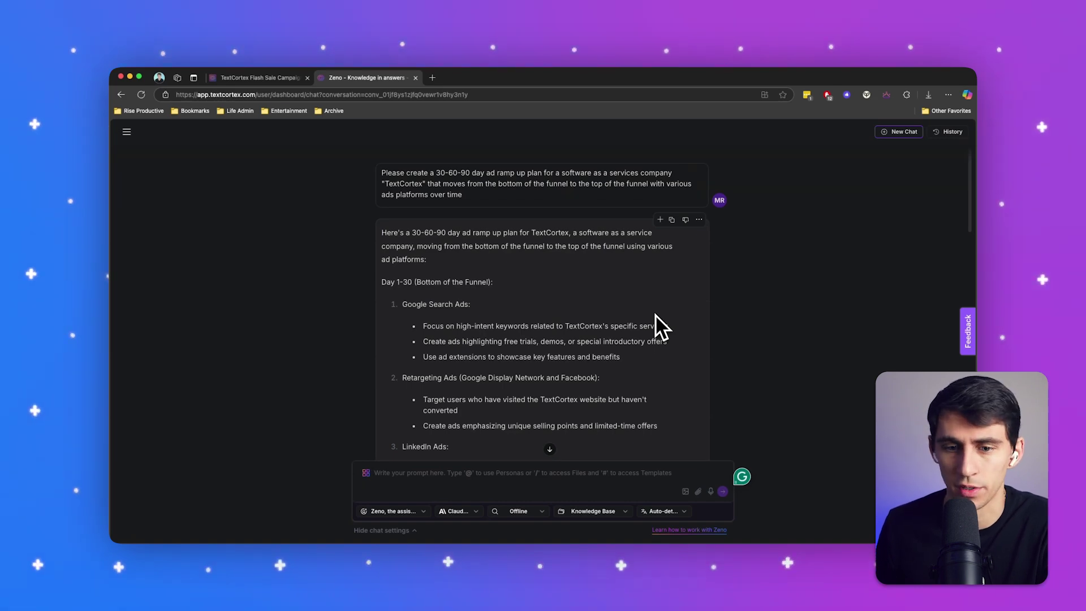
scroll(655, 315, "down", 3)
scroll(652, 318, "down", 3)
scroll(653, 317, "down", 2)
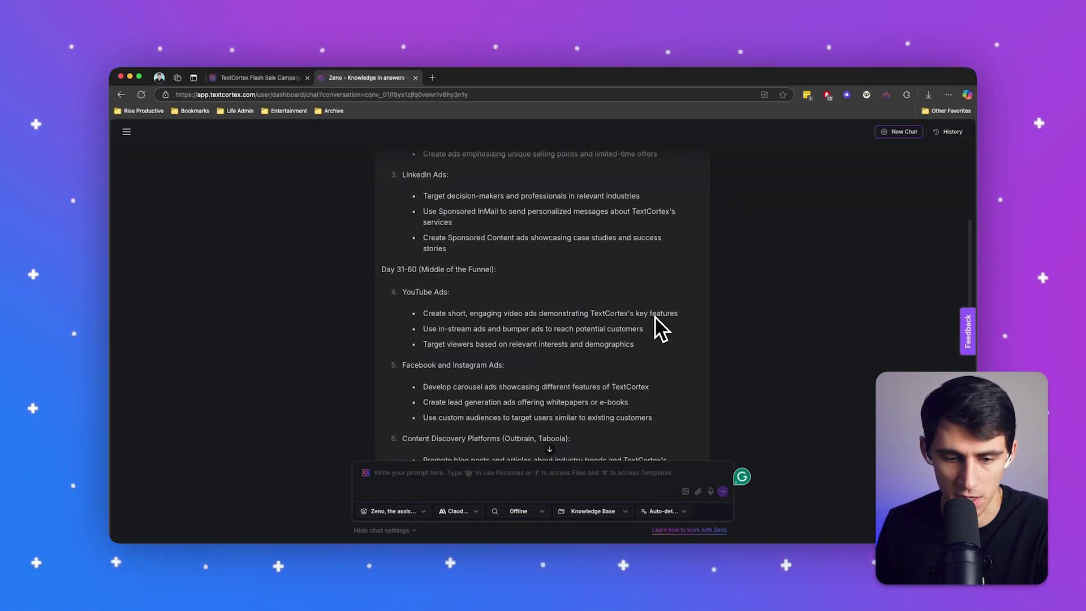
scroll(653, 315, "down", 2)
scroll(594, 306, "up", 5)
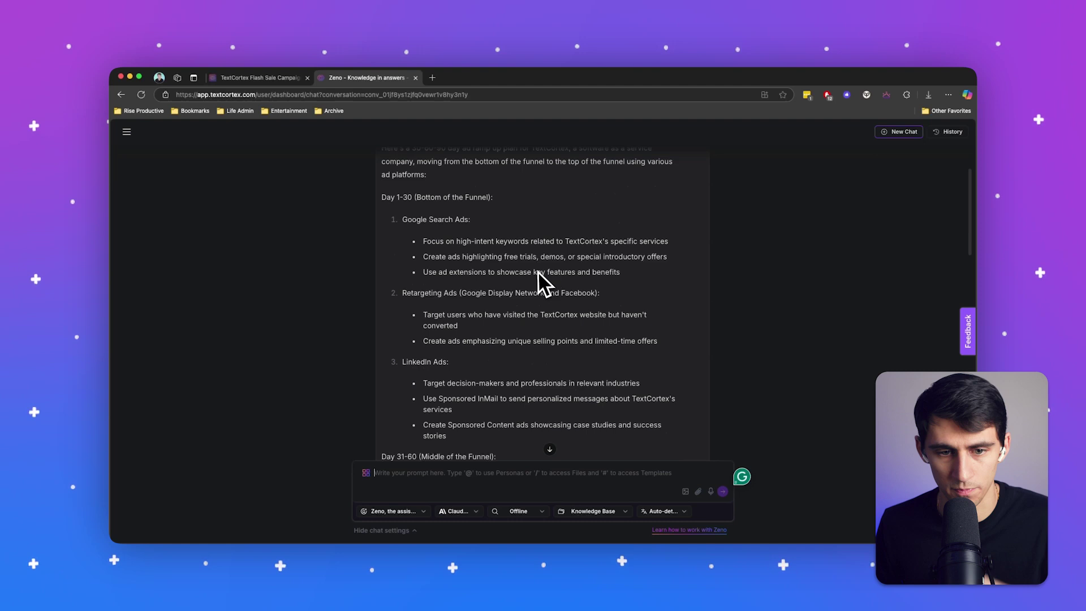
scroll(543, 280, "up", 2)
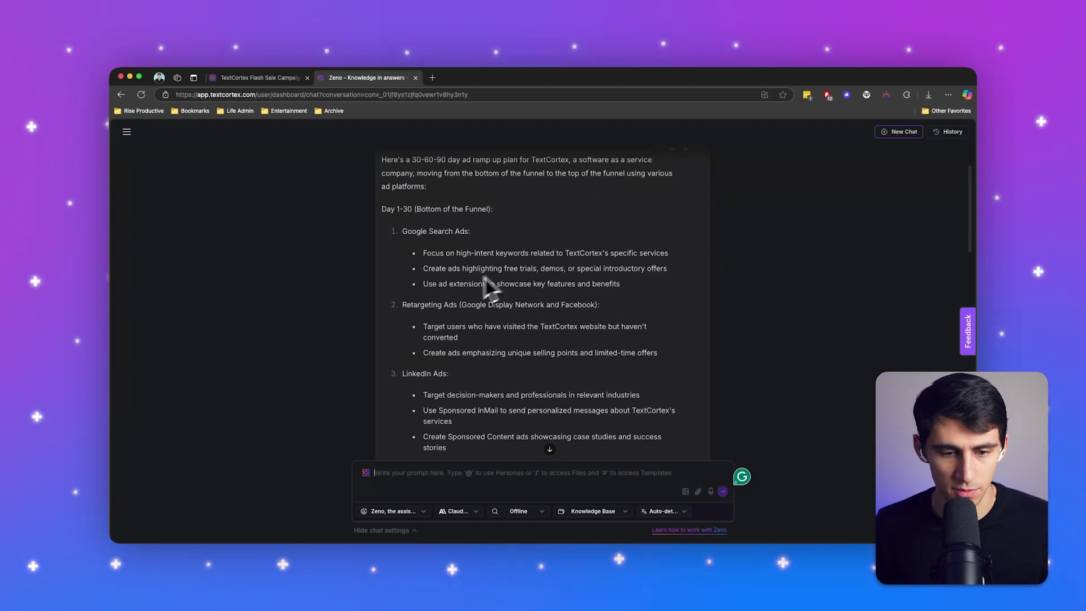
scroll(409, 306, "down", 1)
scroll(470, 319, "down", 2)
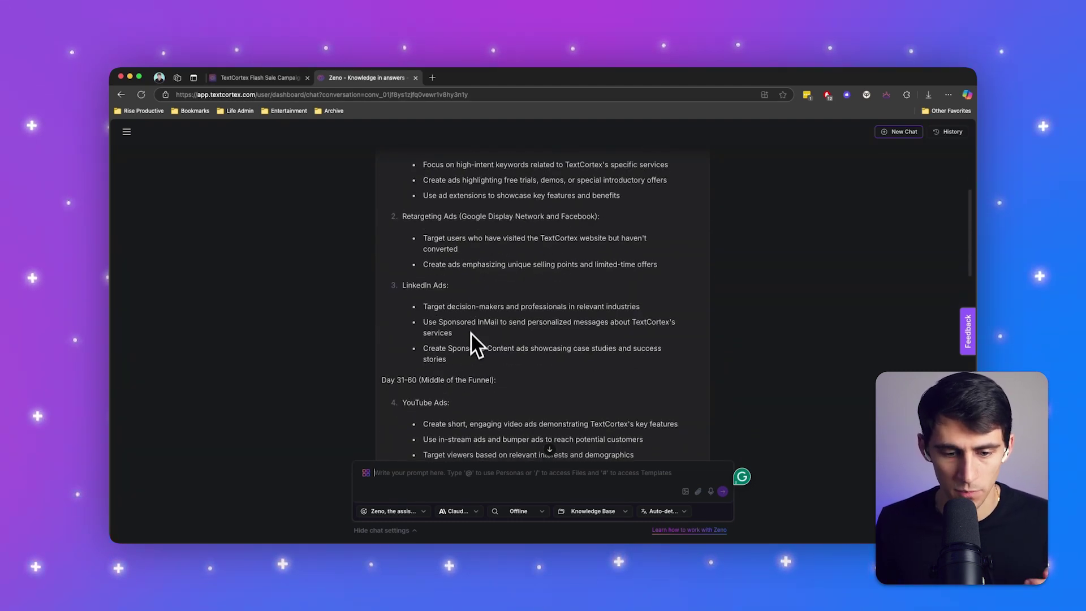
scroll(467, 340, "down", 2)
scroll(462, 358, "down", 2)
scroll(461, 352, "down", 2)
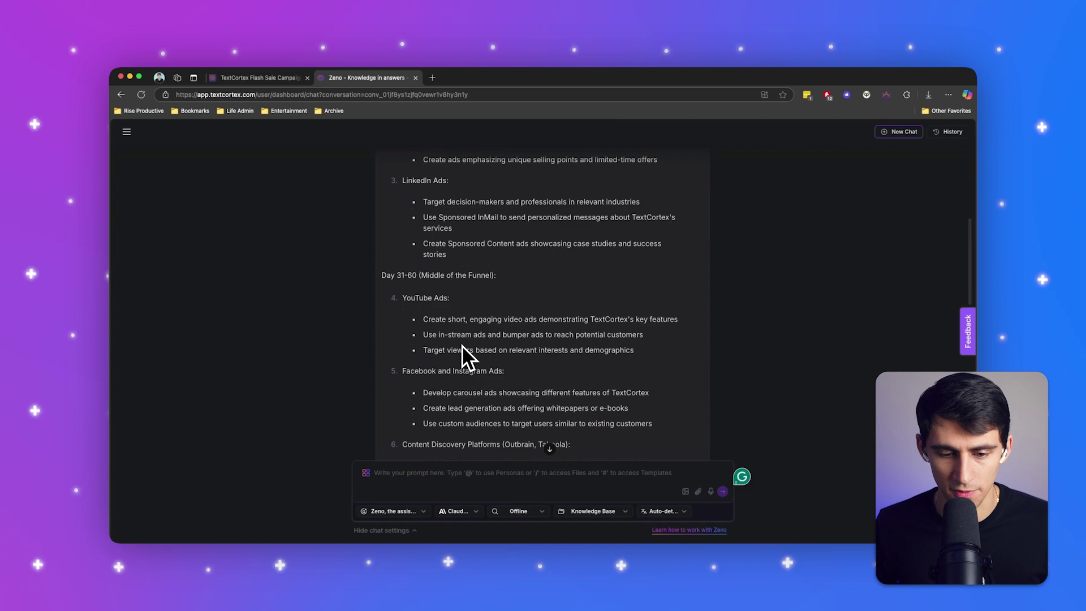
scroll(544, 374, "down", 2)
scroll(549, 378, "down", 2)
scroll(548, 378, "down", 2)
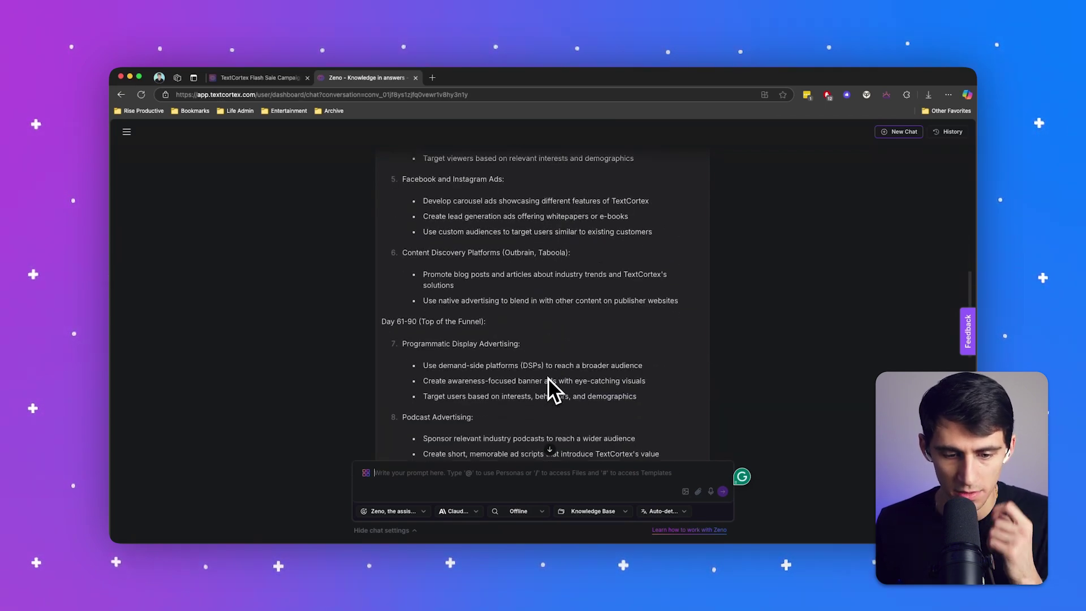
scroll(548, 375, "down", 2)
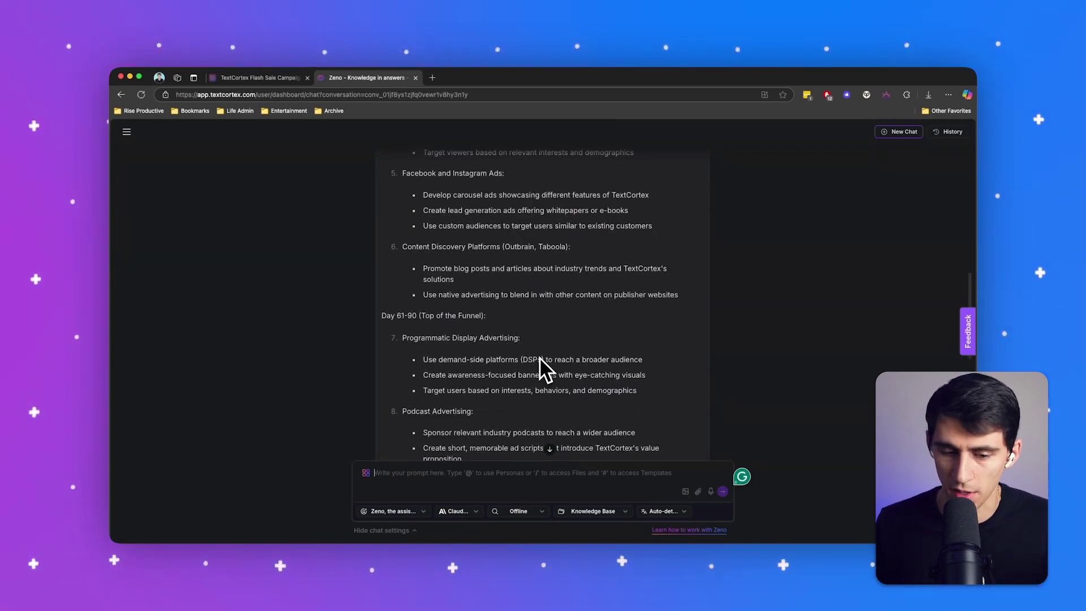
scroll(541, 361, "down", 1)
scroll(537, 351, "down", 3)
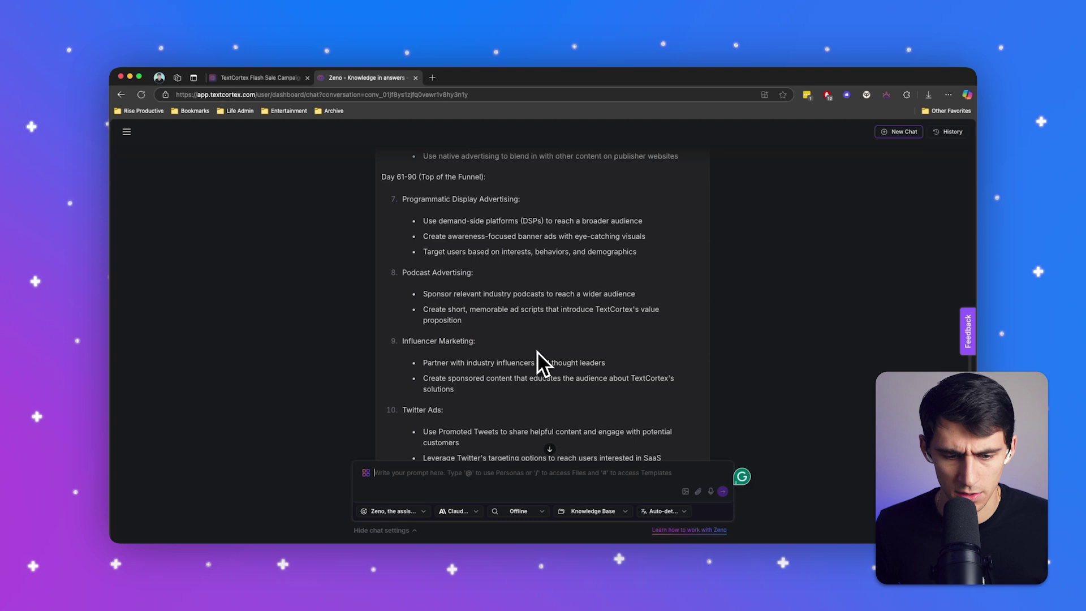
scroll(537, 352, "down", 1)
scroll(537, 350, "down", 1)
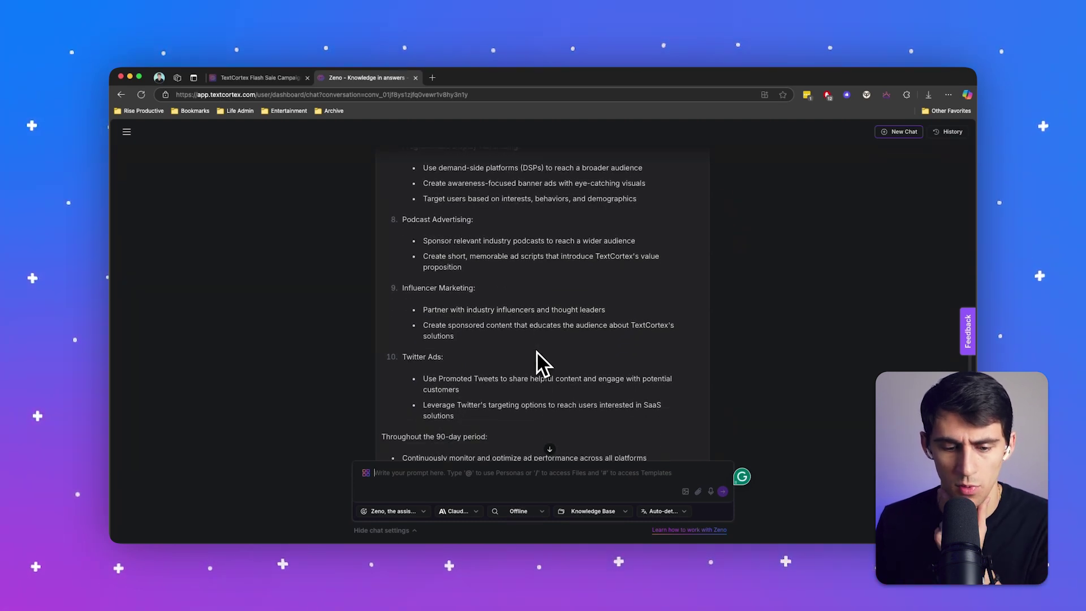
scroll(536, 351, "down", 2)
scroll(536, 352, "down", 1)
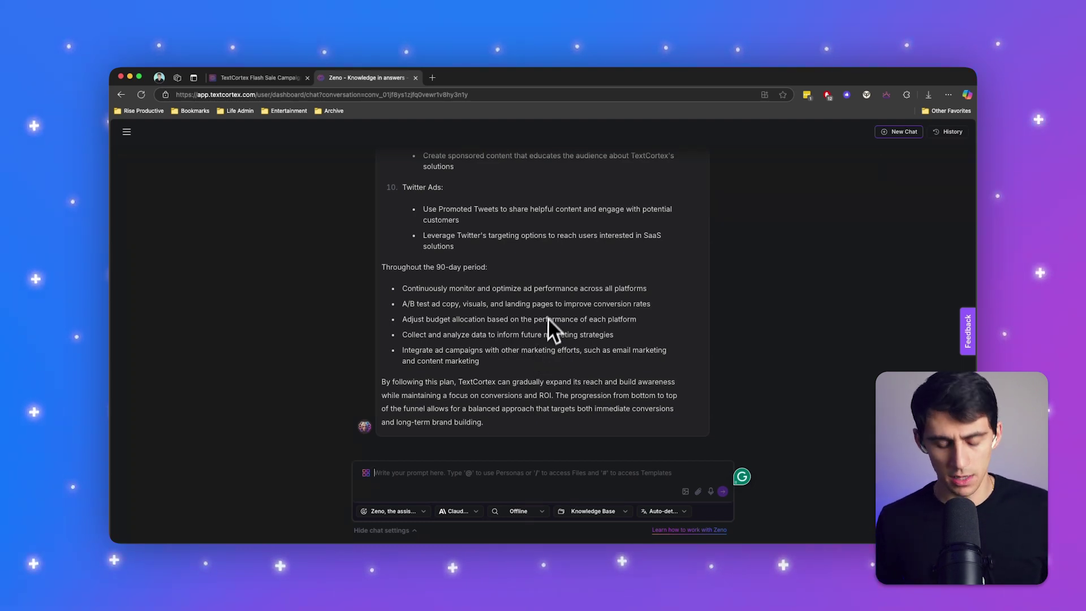
type("take this 30-60-90 day plan and also ")
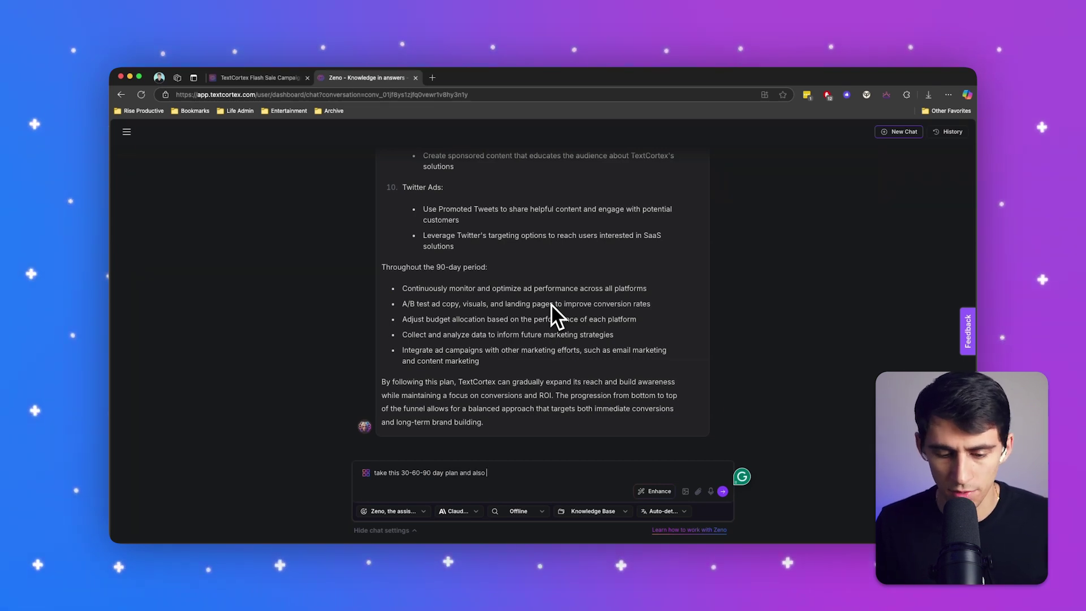
type("factor in how to ")
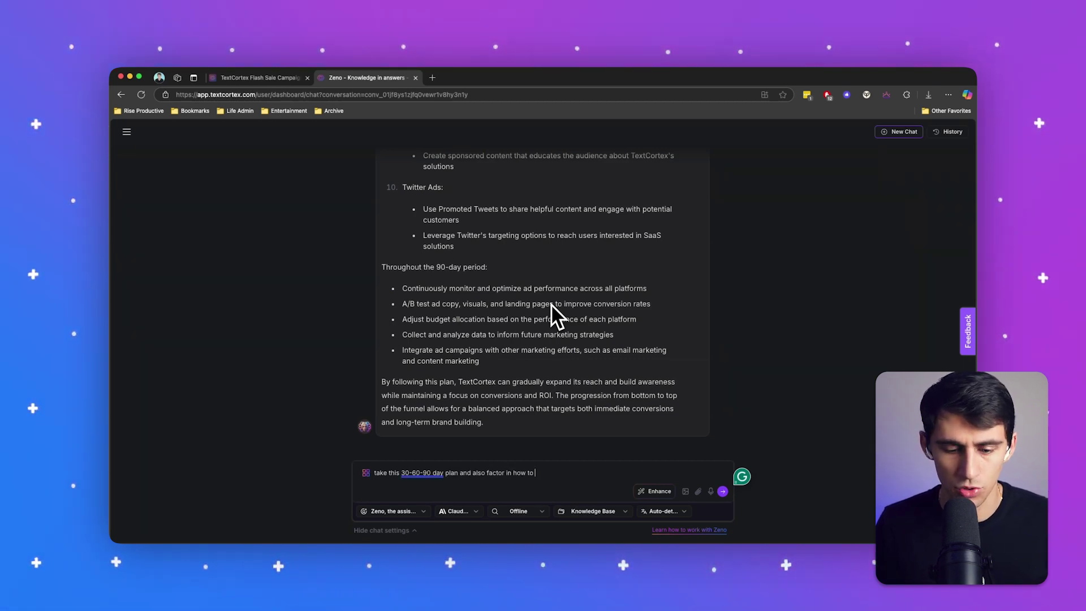
type("track conversi")
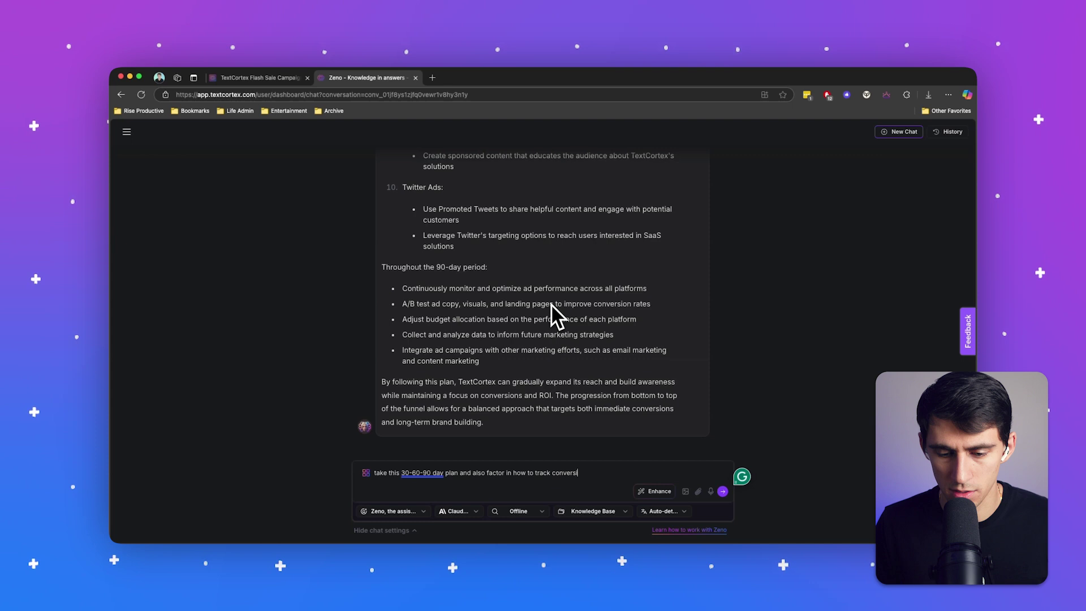
type("ons for this paid SAAS company and")
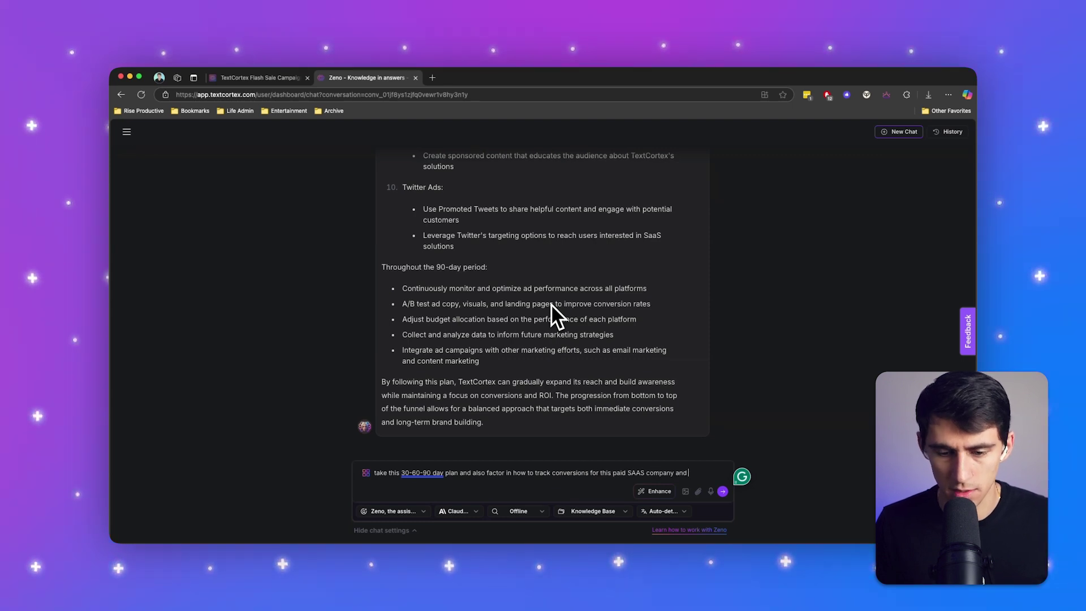
type("vice on how to pres")
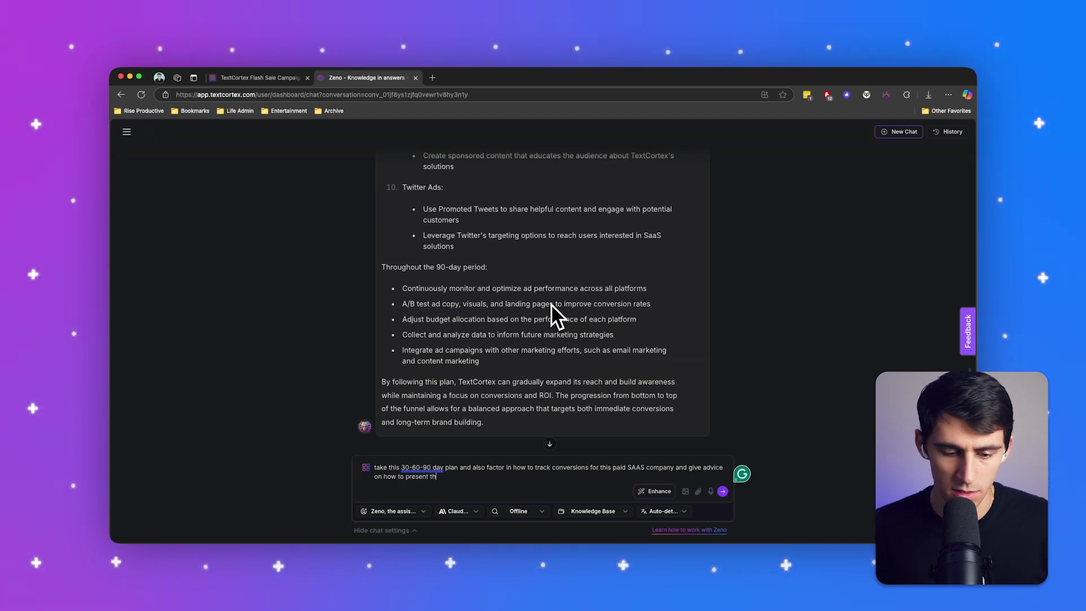
type("ent")
Step: Send the follow-up adding conversion tracking and client presentation advice to the 30-60-90 plan
key("Return")
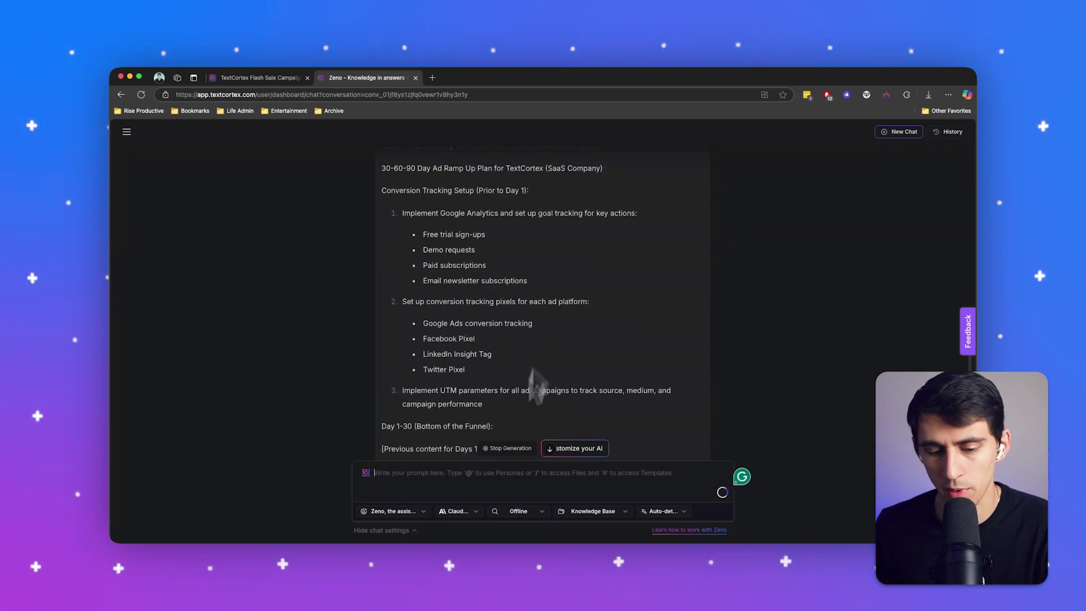
left_click(454, 511)
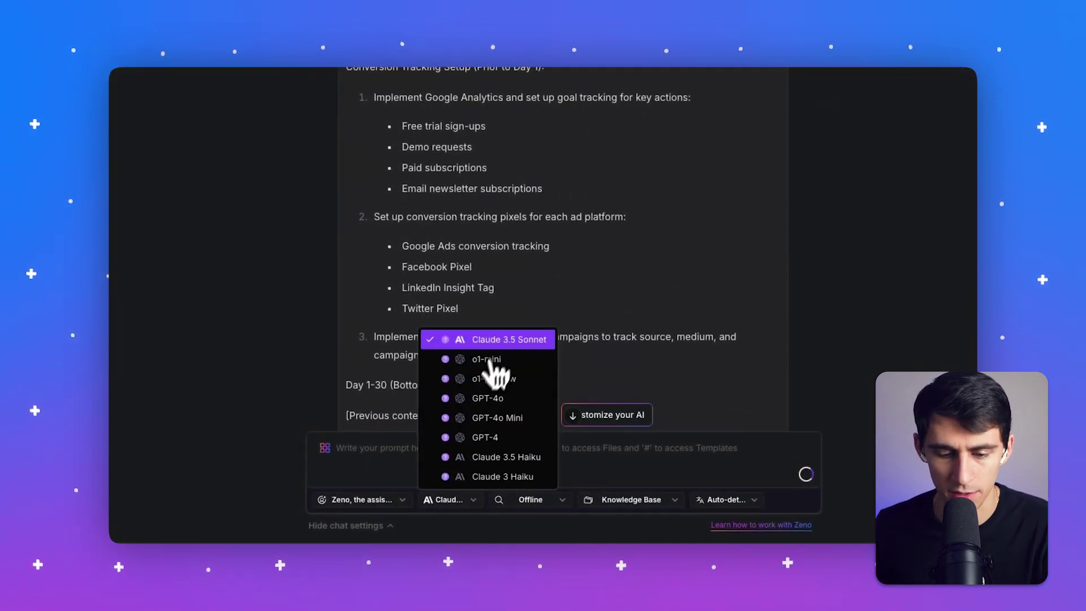
left_click(946, 297)
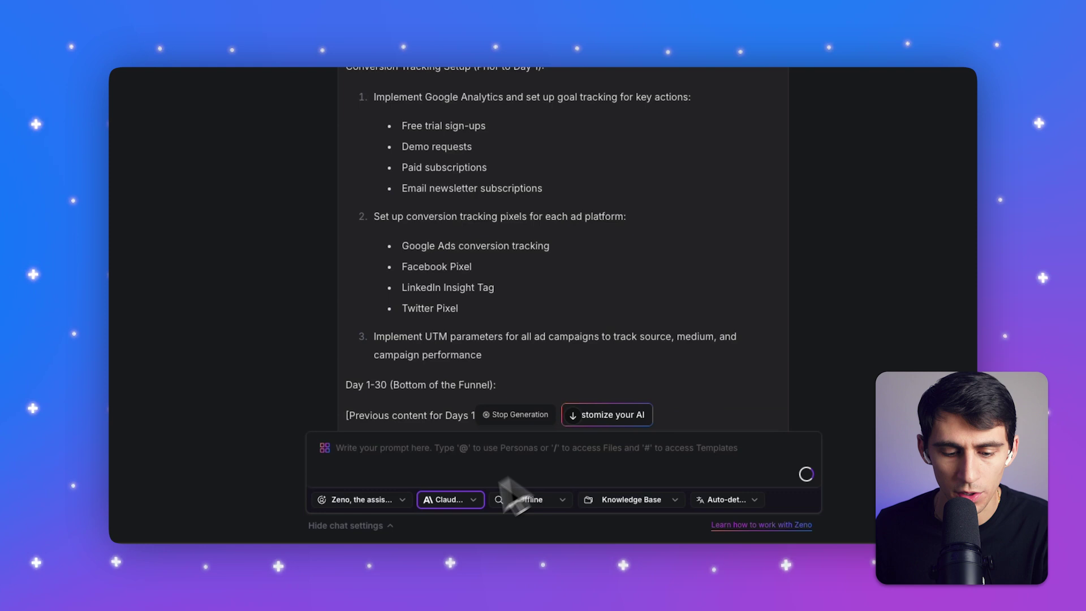
left_click(450, 499)
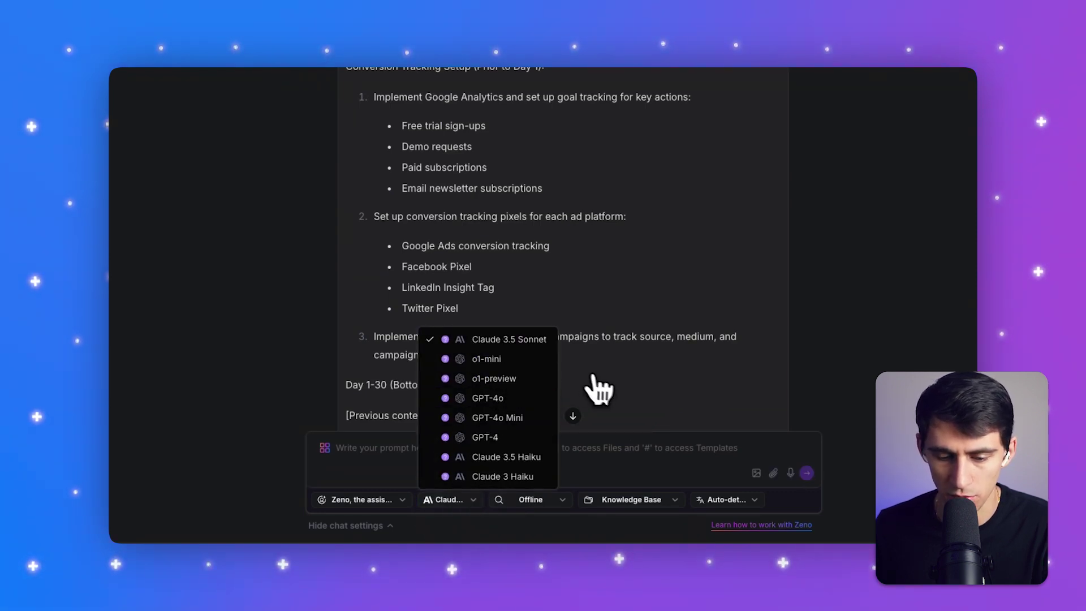
left_click(794, 246)
scroll(611, 280, "down", 5)
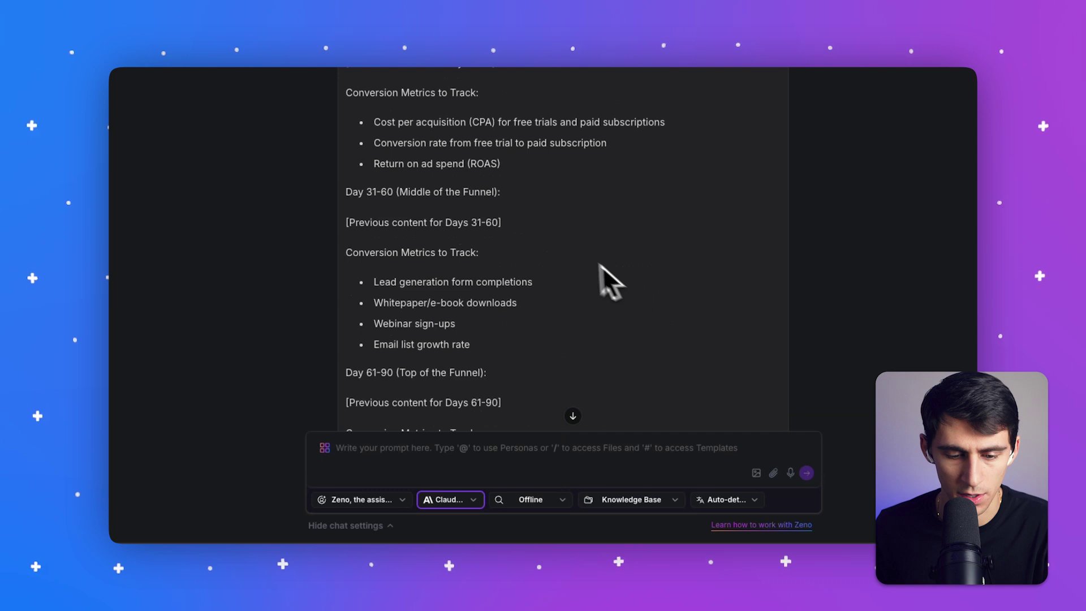
scroll(471, 186, "up", 5)
scroll(471, 186, "up", 5)
scroll(495, 183, "down", 1)
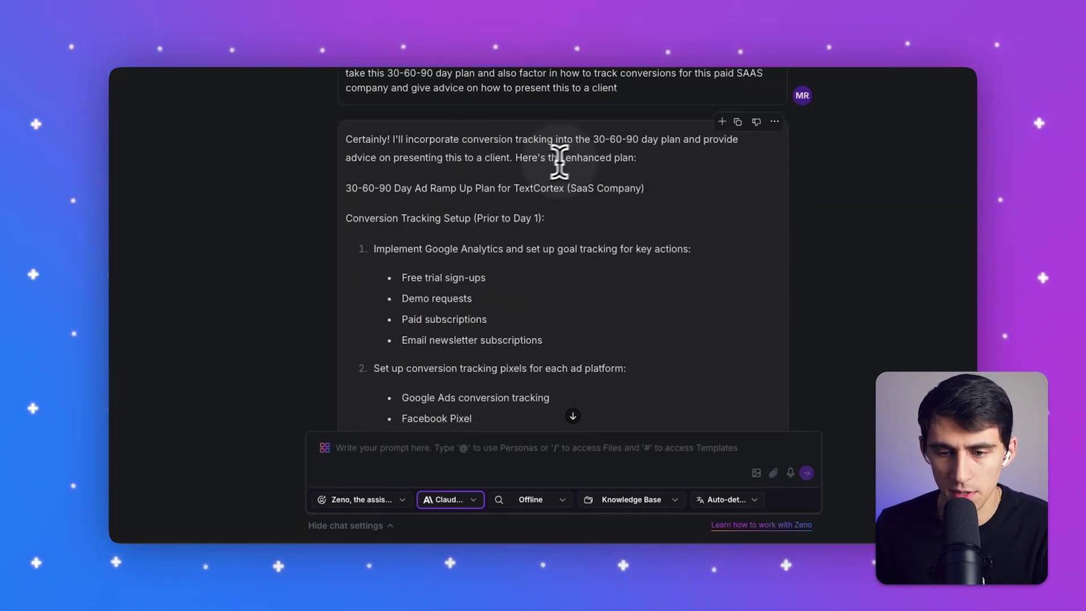
mouse_move(563, 247)
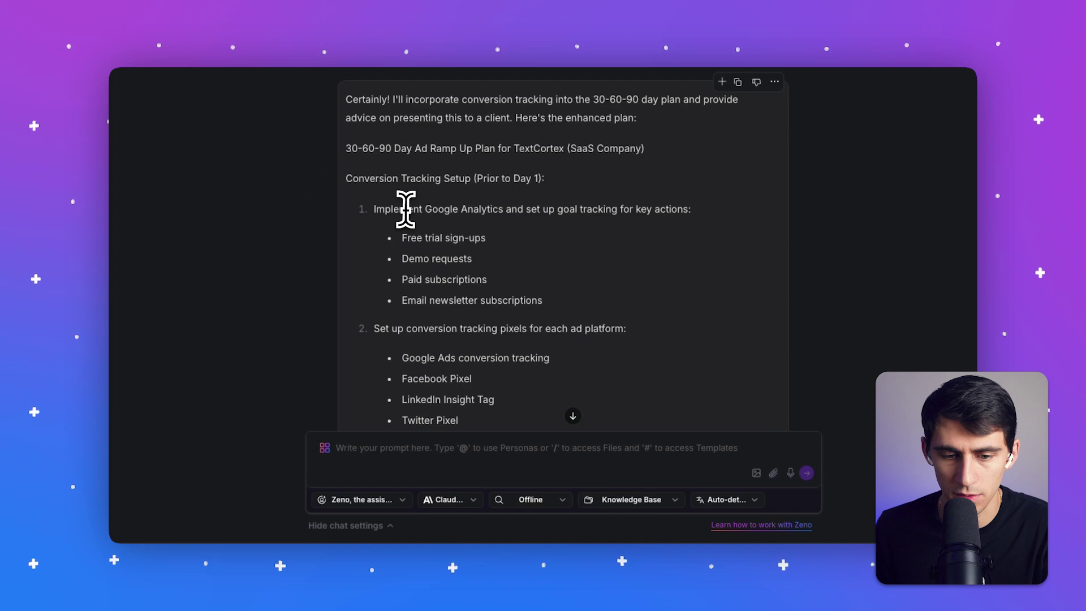
double_click(437, 249)
left_click_drag(429, 283, 692, 297)
left_click(692, 297)
scroll(638, 297, "down", 1)
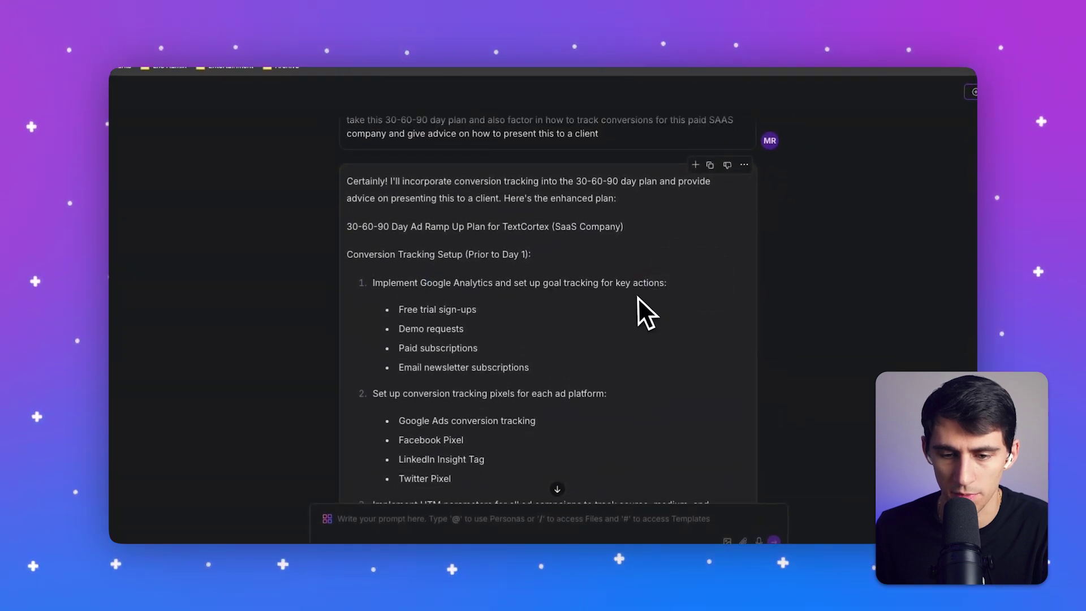
scroll(635, 297, "down", 2)
scroll(636, 297, "down", 3)
scroll(632, 296, "down", 3)
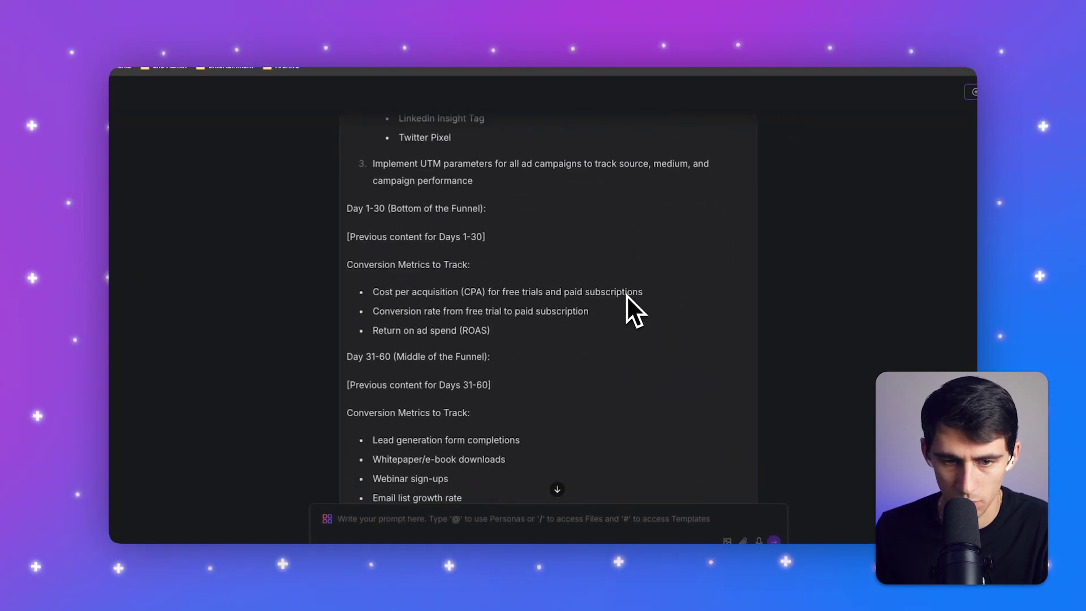
scroll(483, 276, "down", 2)
scroll(473, 278, "down", 1)
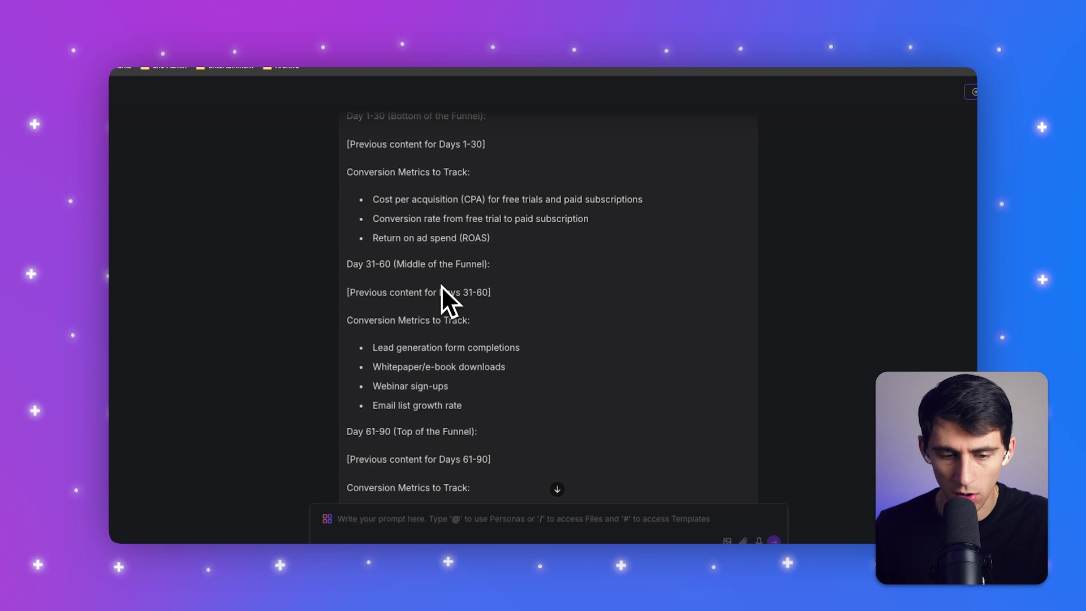
scroll(444, 288, "down", 1)
scroll(443, 288, "down", 1)
scroll(443, 287, "down", 1)
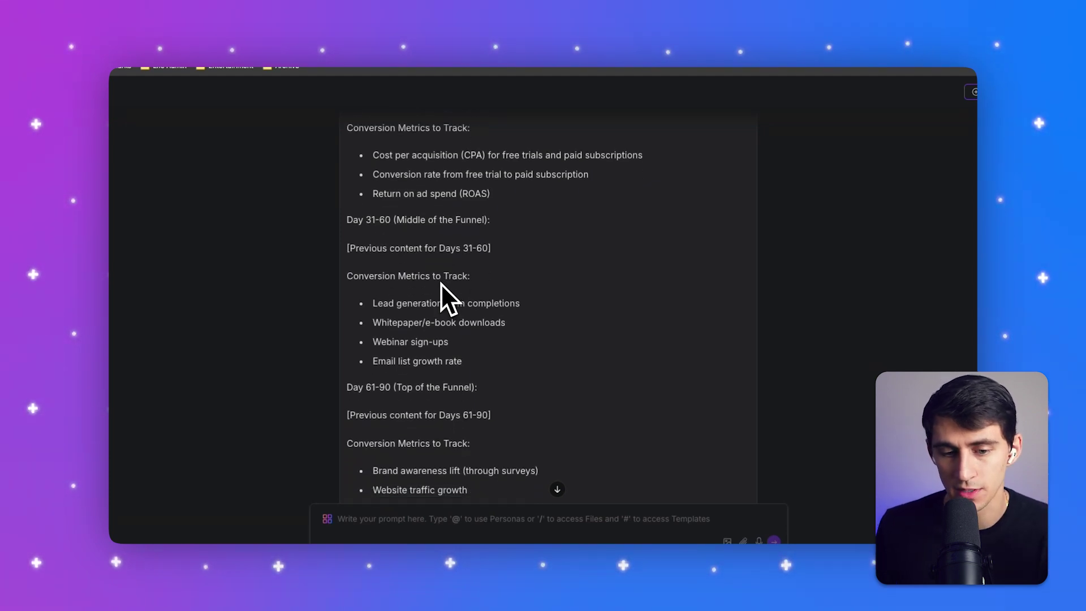
scroll(444, 279, "down", 1)
scroll(446, 277, "down", 1)
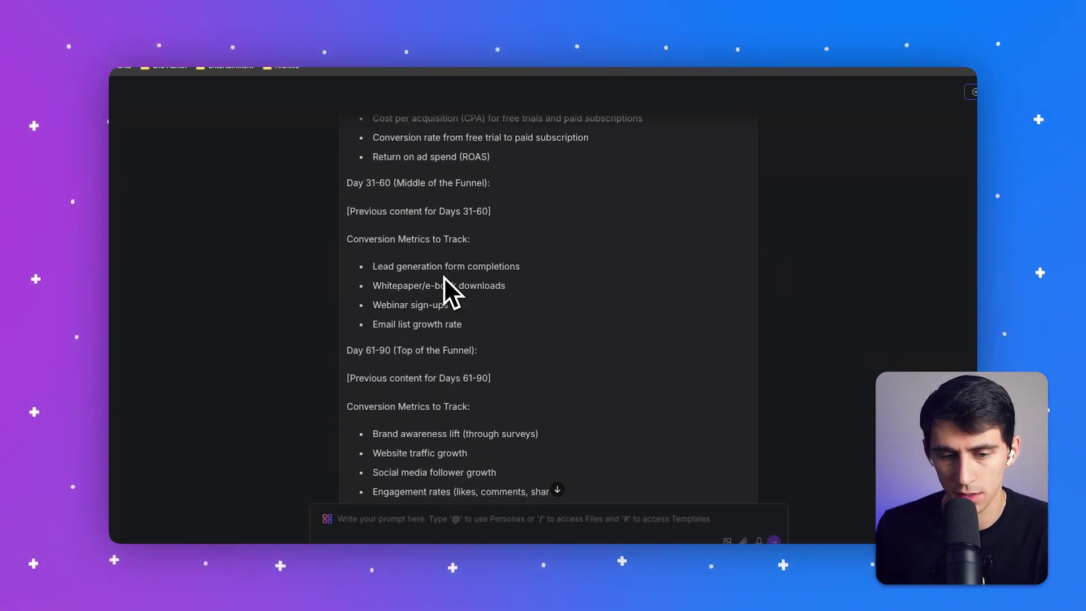
scroll(444, 278, "down", 1)
scroll(443, 288, "down", 1)
scroll(441, 287, "down", 1)
scroll(443, 288, "down", 1)
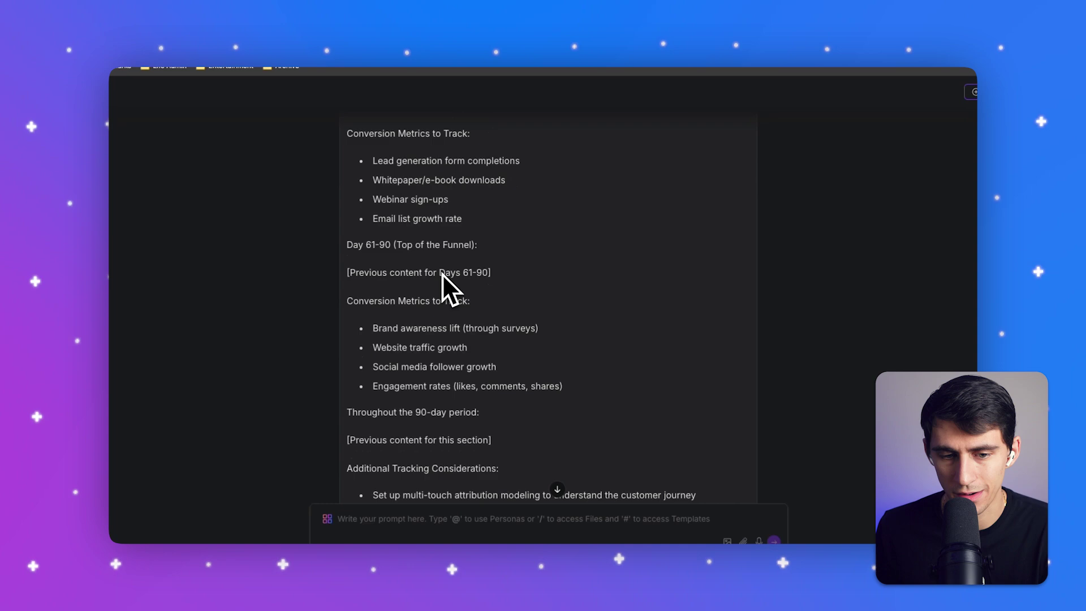
scroll(442, 287, "down", 1)
scroll(443, 274, "down", 3)
scroll(450, 272, "down", 3)
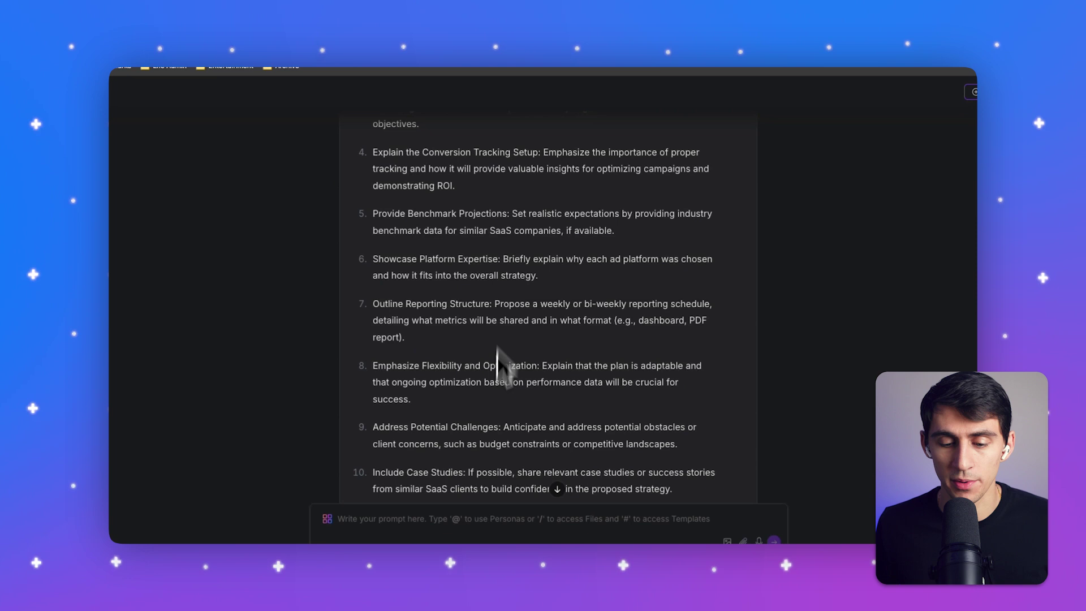
Step: Focus the prompt box to begin the reporting cadence and KPI request
left_click(445, 510)
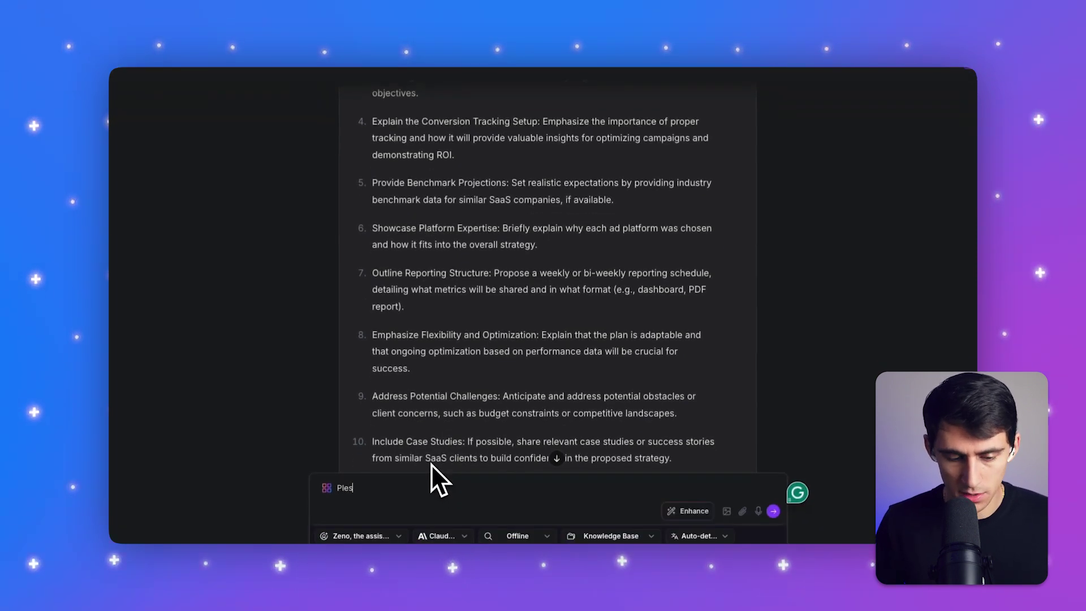
type("Please also add a b")
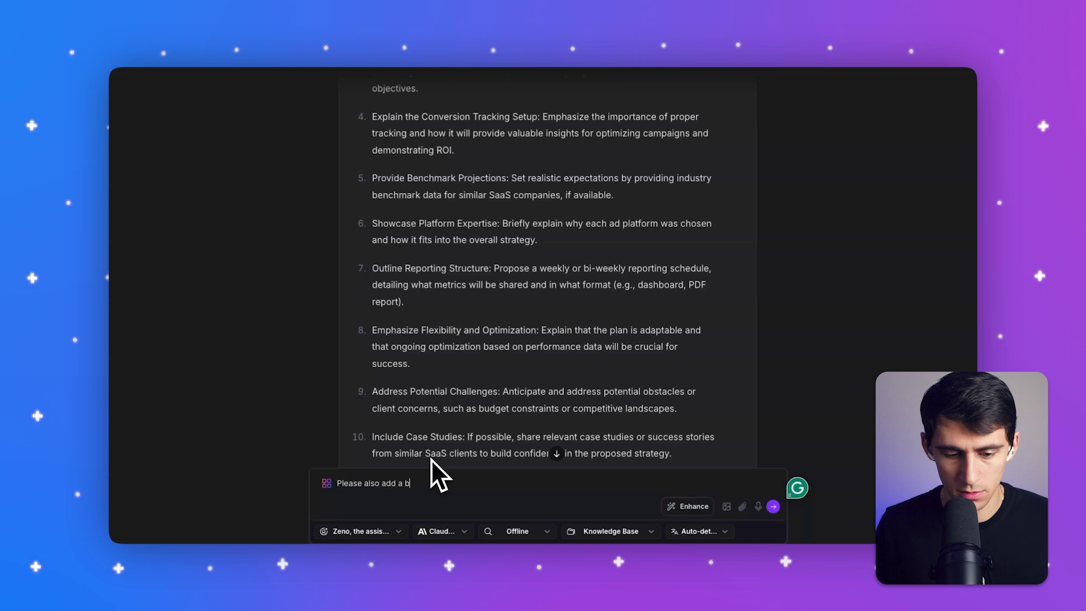
type("reakdown to")
type("r a re")
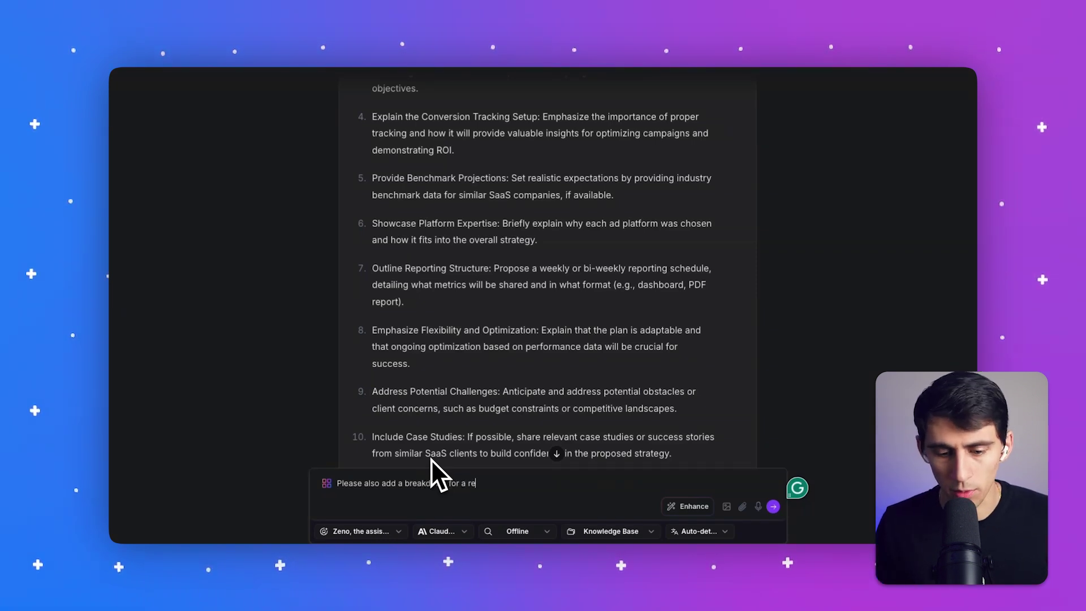
type("porting cadence wit")
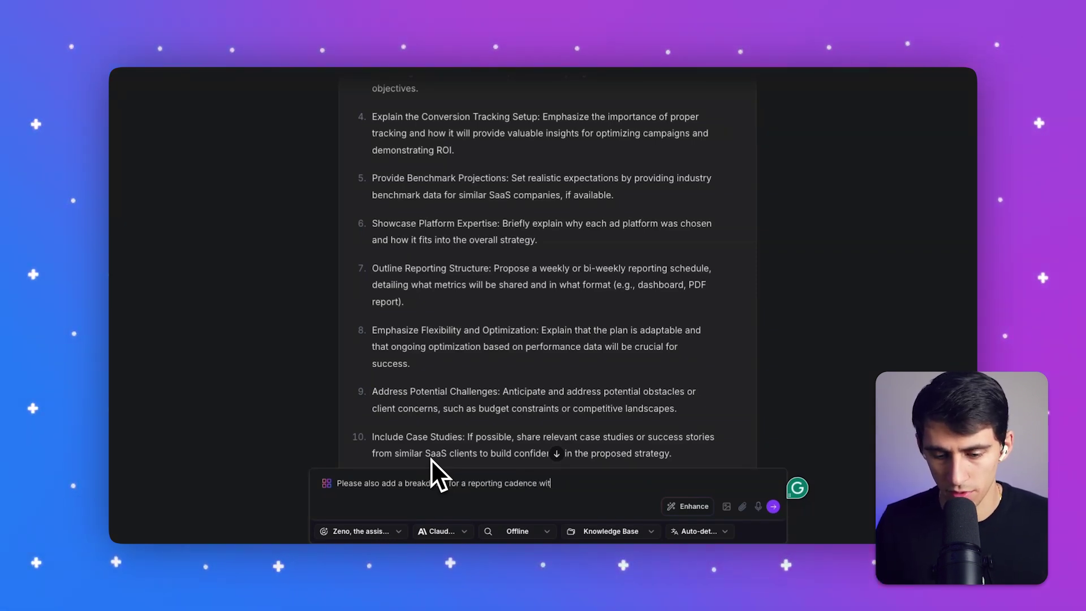
type("h the client and suggest a key performance indicator to hi")
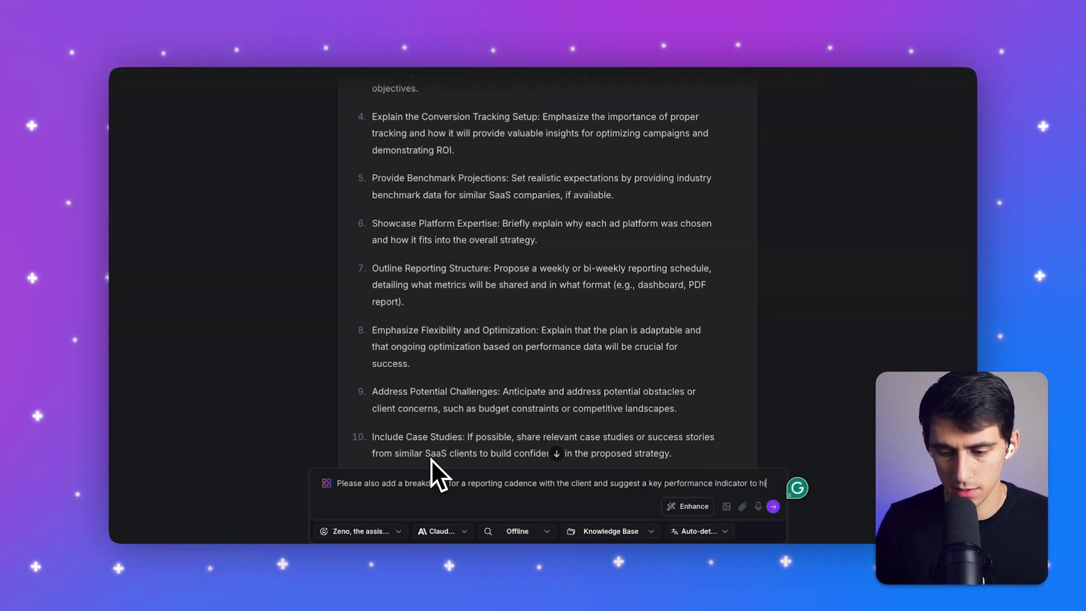
type("t for the over")
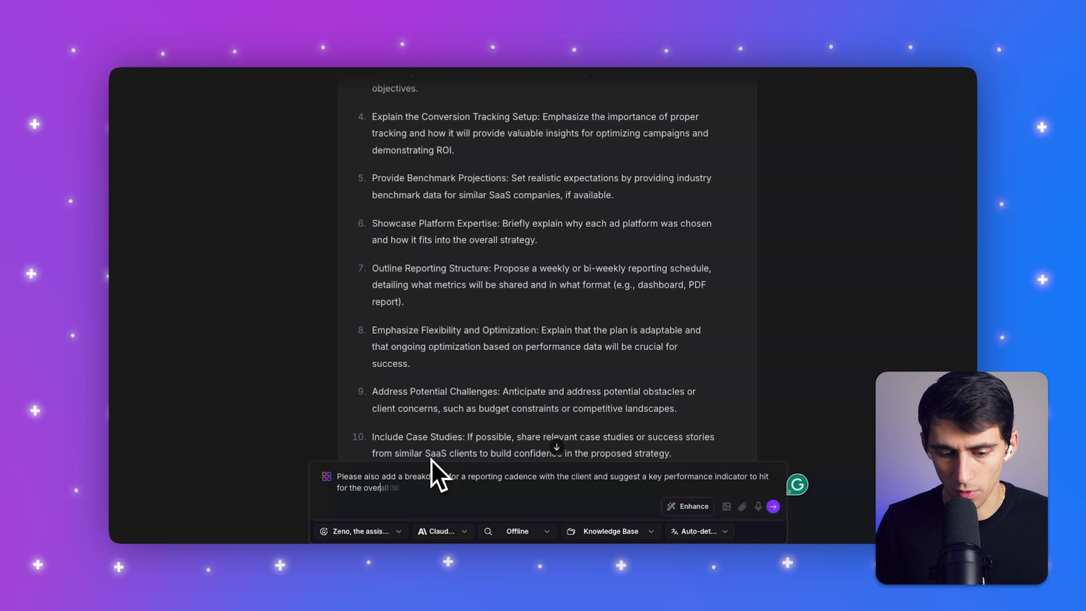
type("all effort")
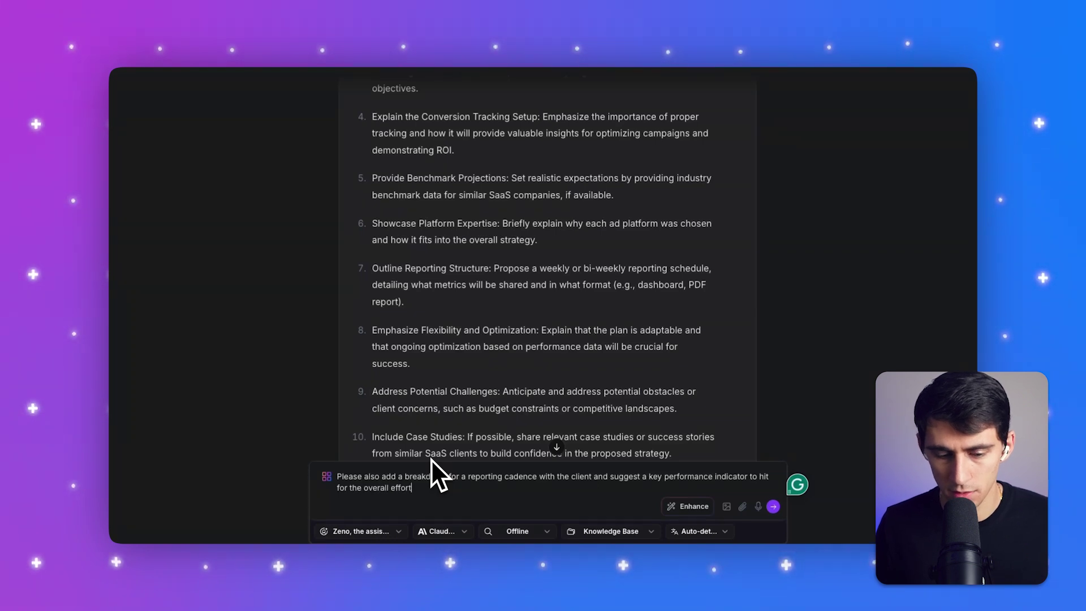
type("keep")
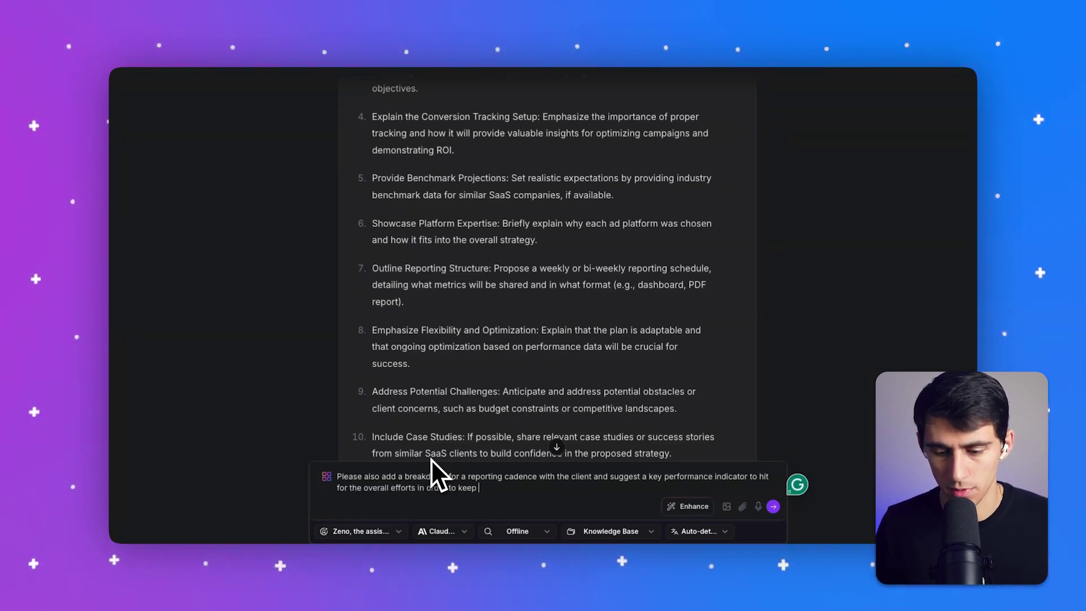
type(" the ads sy")
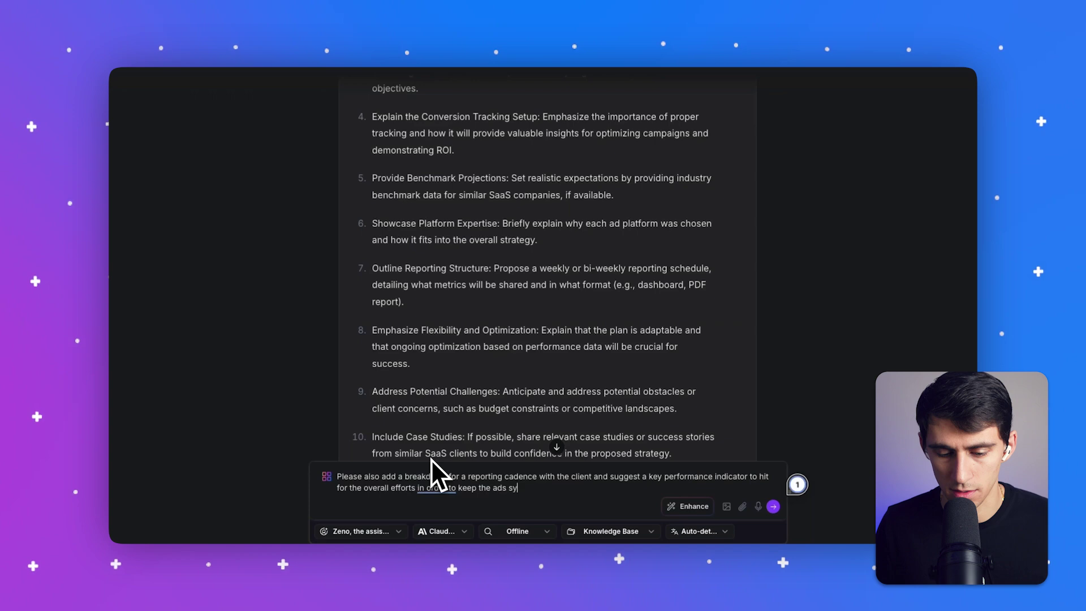
type("stem and relationsh")
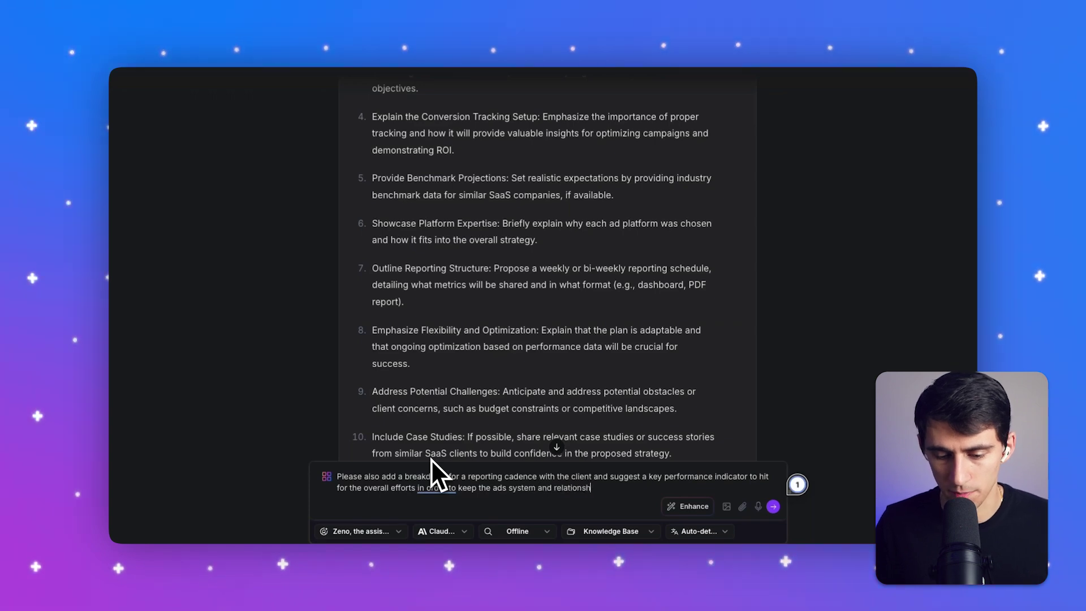
type("ip on ck")
key("Return")
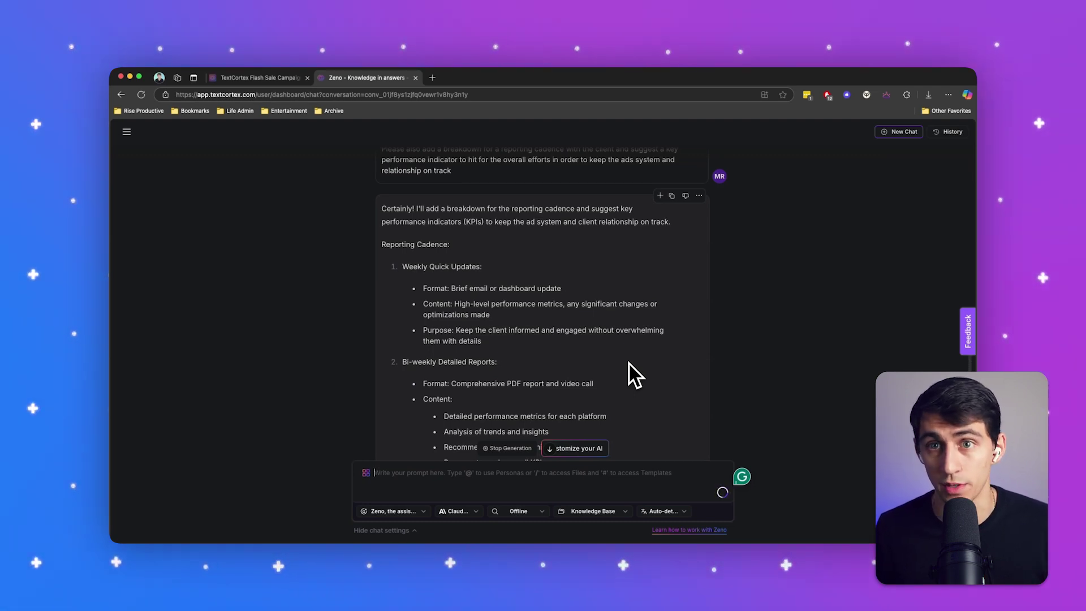
scroll(628, 363, "down", 5)
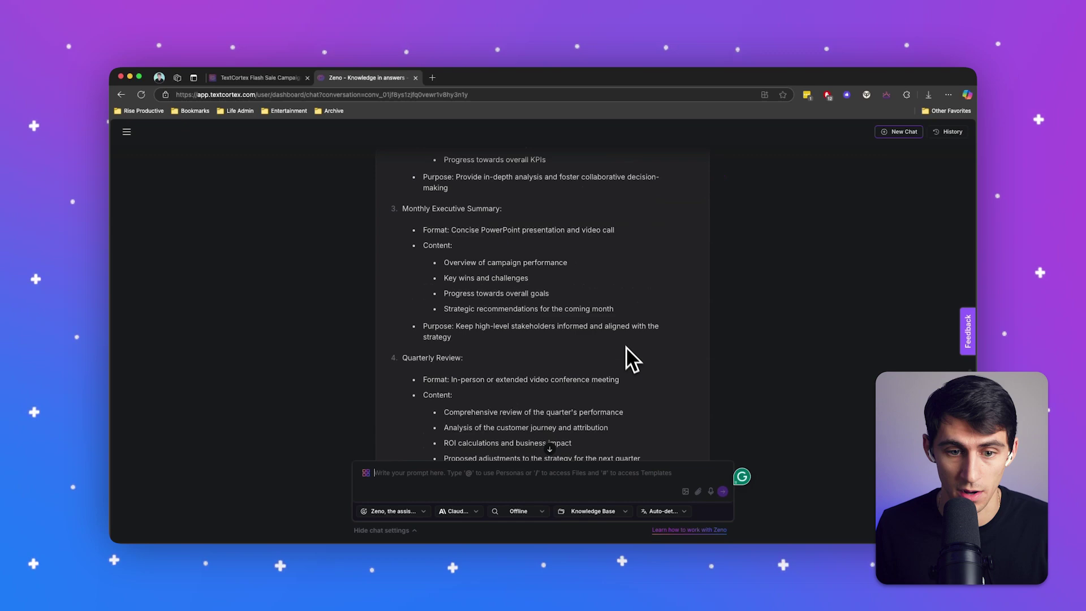
scroll(625, 347, "down", 3)
scroll(619, 333, "down", 5)
scroll(619, 333, "down", 2)
scroll(618, 332, "down", 1)
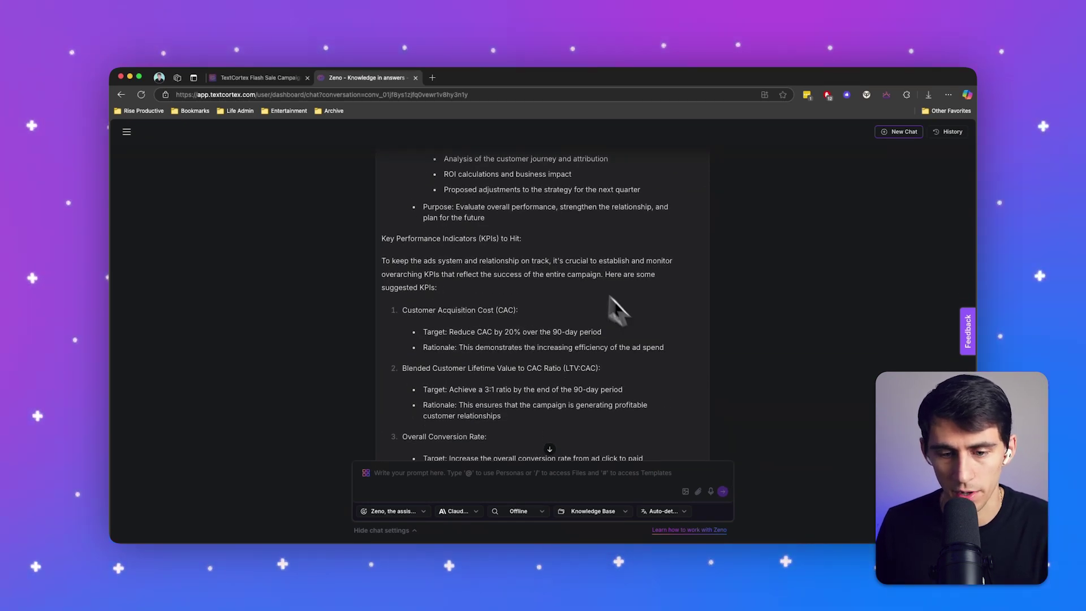
scroll(523, 280, "down", 1)
scroll(522, 284, "down", 1)
scroll(522, 286, "down", 1)
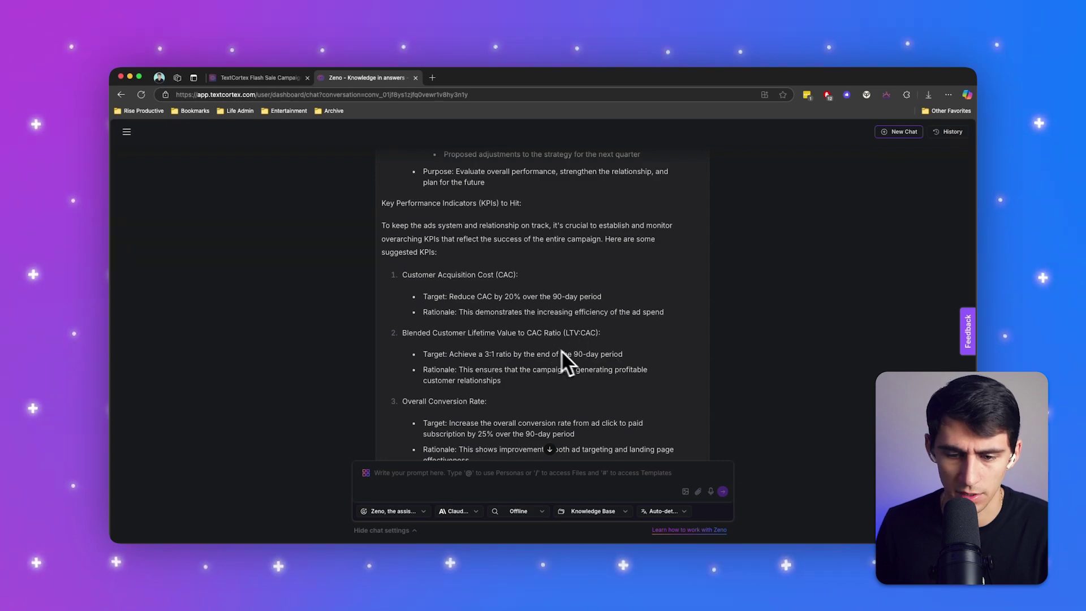
scroll(561, 351, "down", 3)
scroll(640, 333, "down", 3)
scroll(640, 332, "down", 2)
scroll(641, 332, "down", 2)
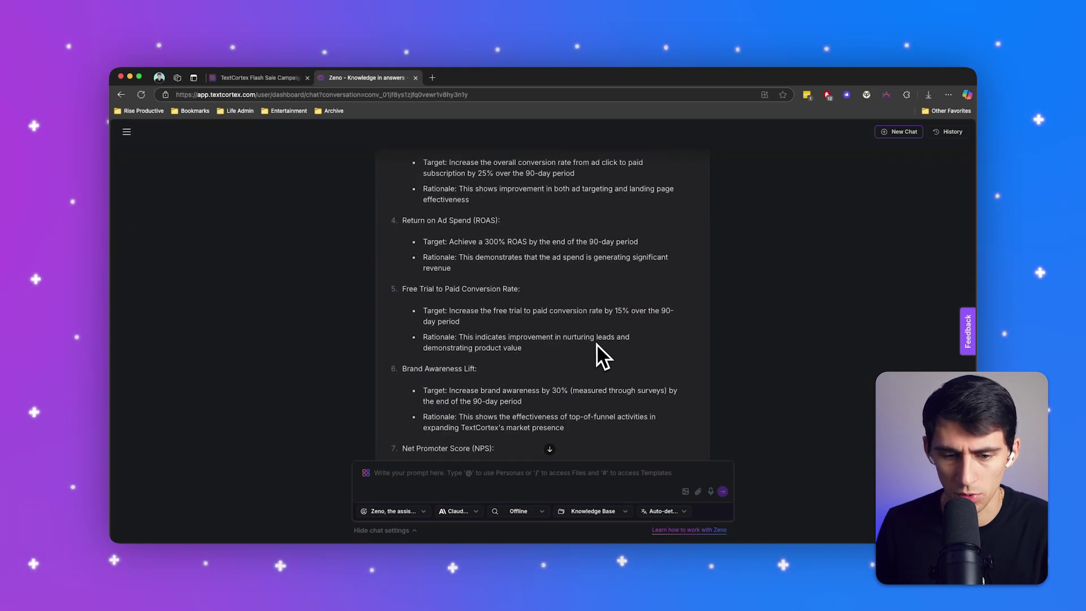
scroll(596, 342, "down", 1)
scroll(596, 342, "down", 1)
scroll(597, 342, "down", 1)
scroll(595, 342, "down", 1)
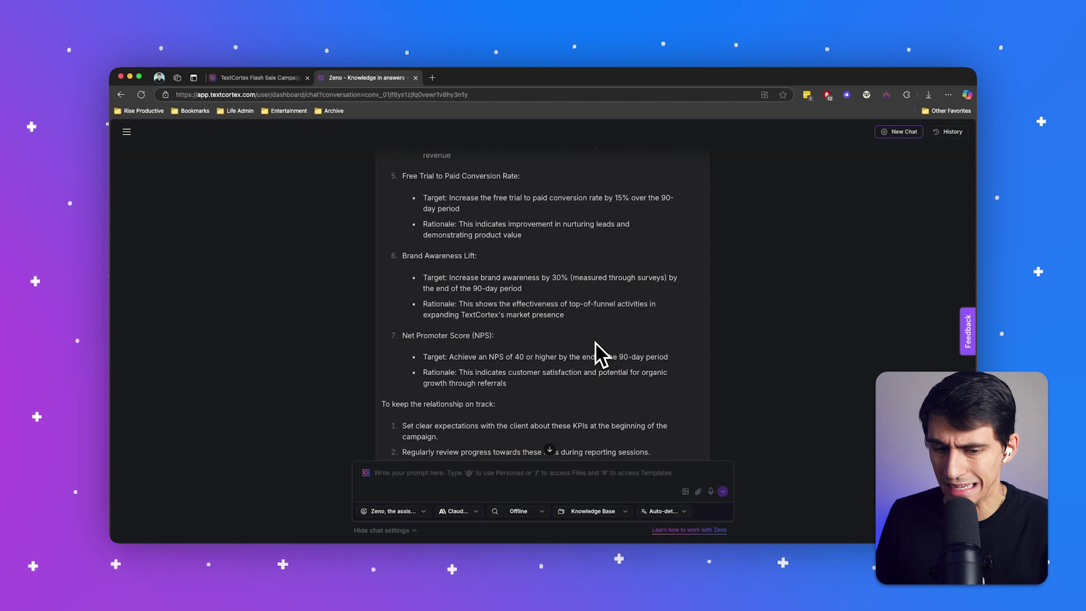
scroll(595, 342, "down", 2)
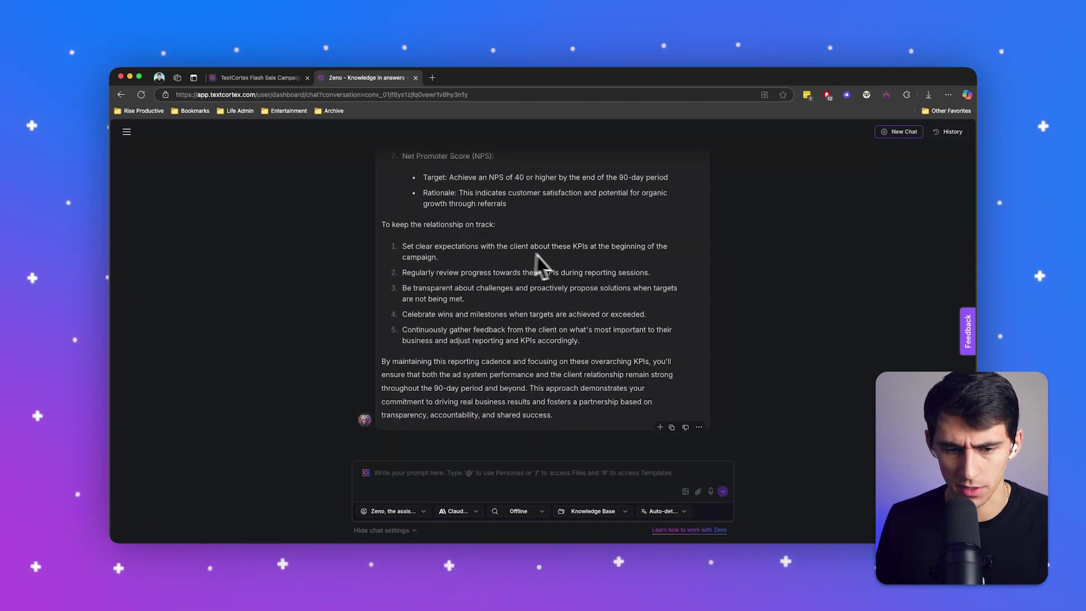
Step: Focus the prompt box to begin the sales-oriented client proposal request with a monthly retainer
left_click(536, 473)
type("no")
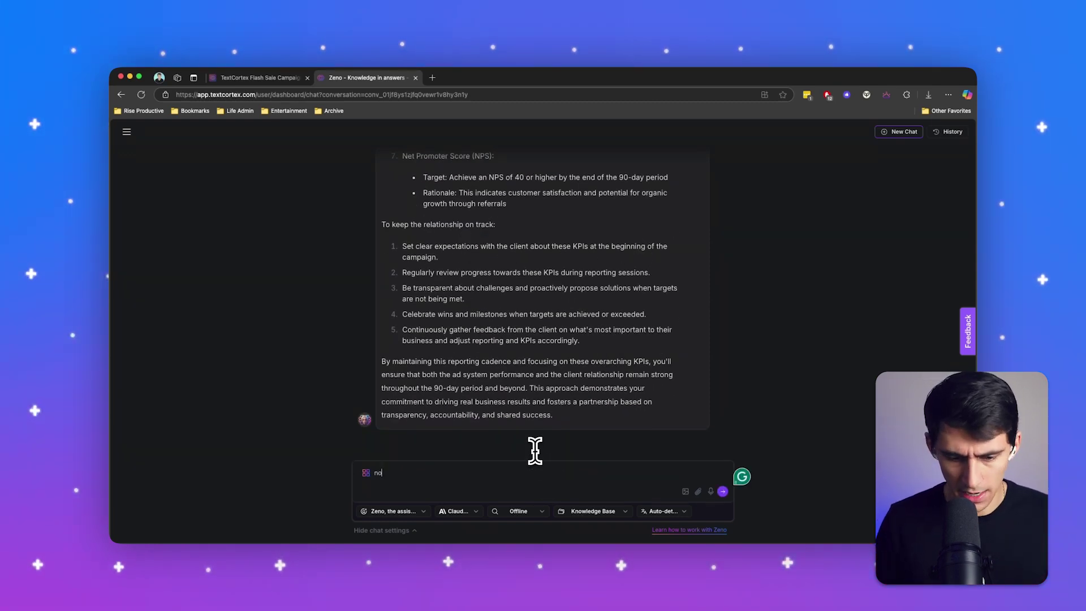
type("w t")
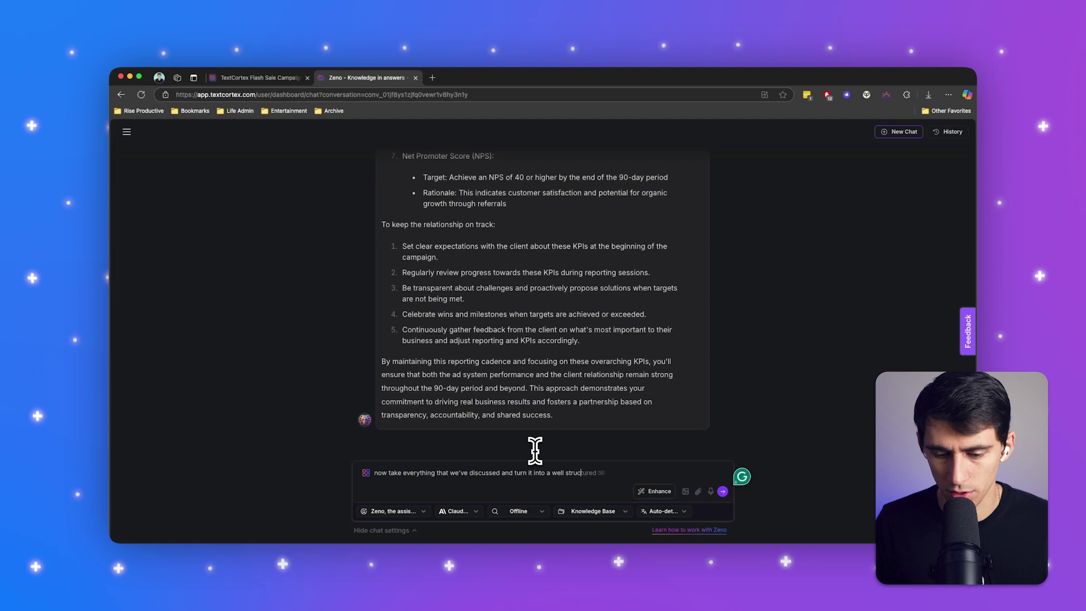
type("sa")
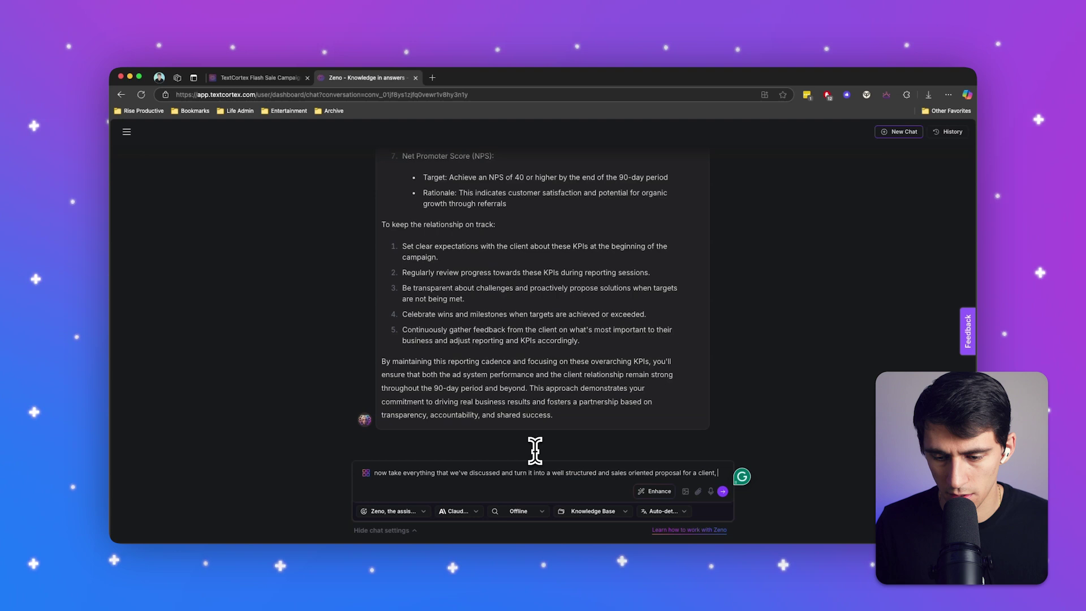
type("including a")
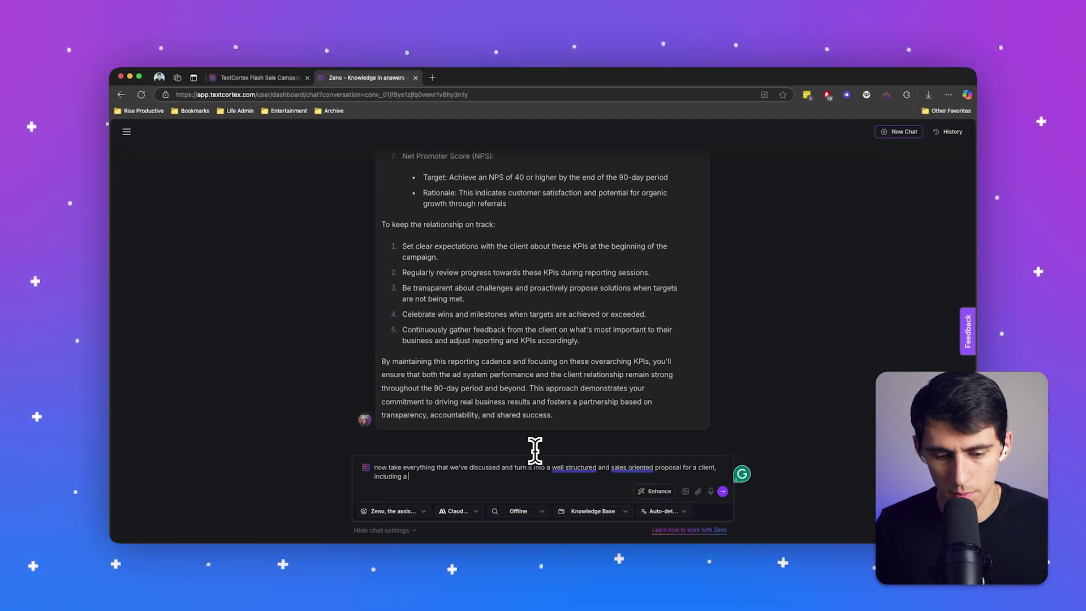
type("otential monthly retainer price to pitch the client at")
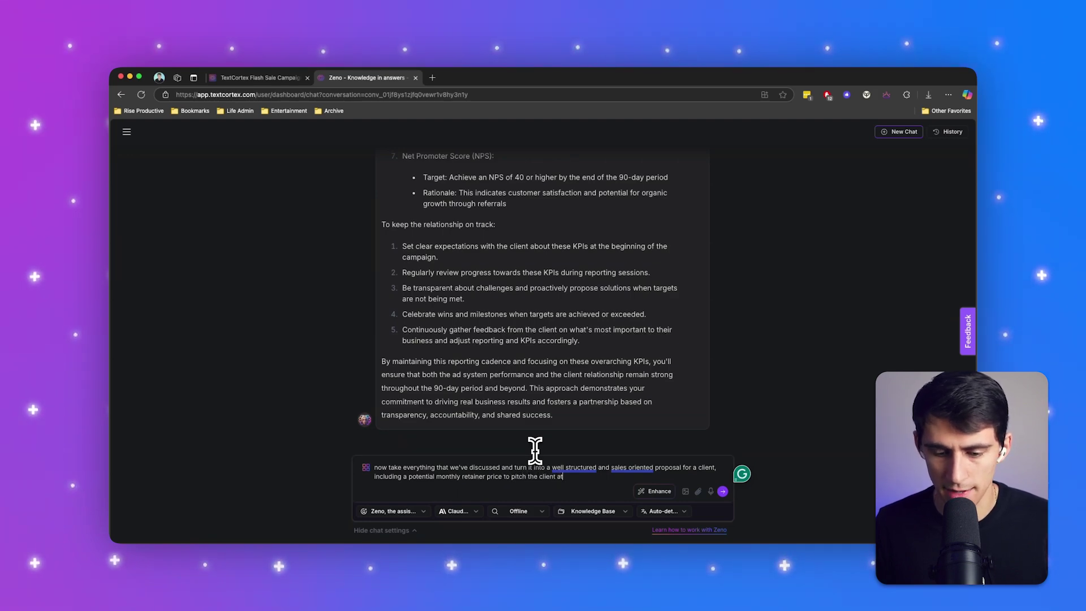
Step: Send the proposal request and review the generated proposal through its $10,000 retainer note
key("Return")
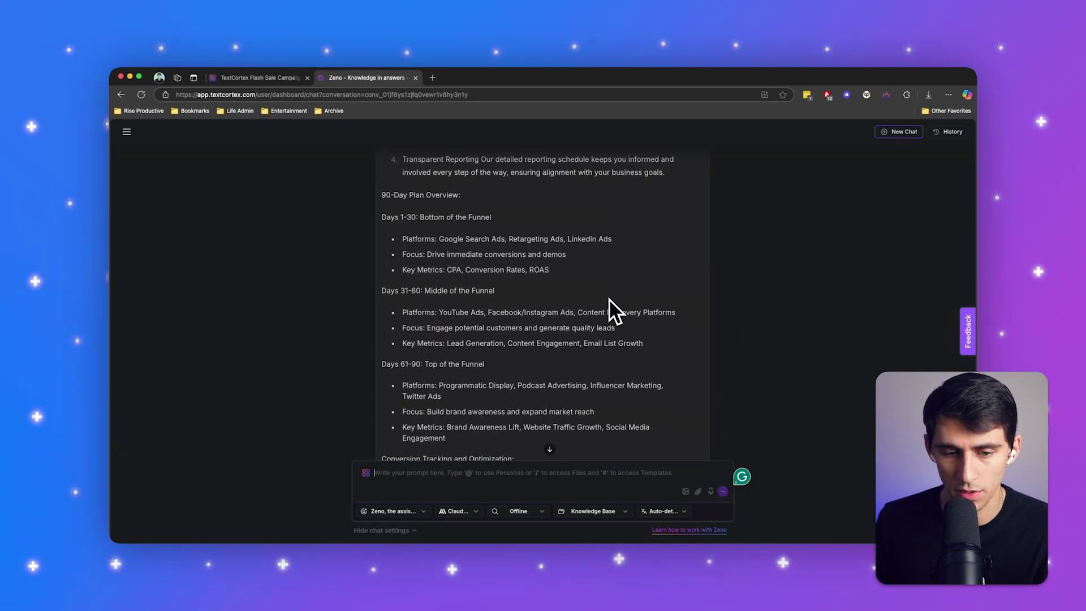
scroll(609, 299, "down", 5)
scroll(607, 300, "down", 4)
scroll(608, 299, "down", 2)
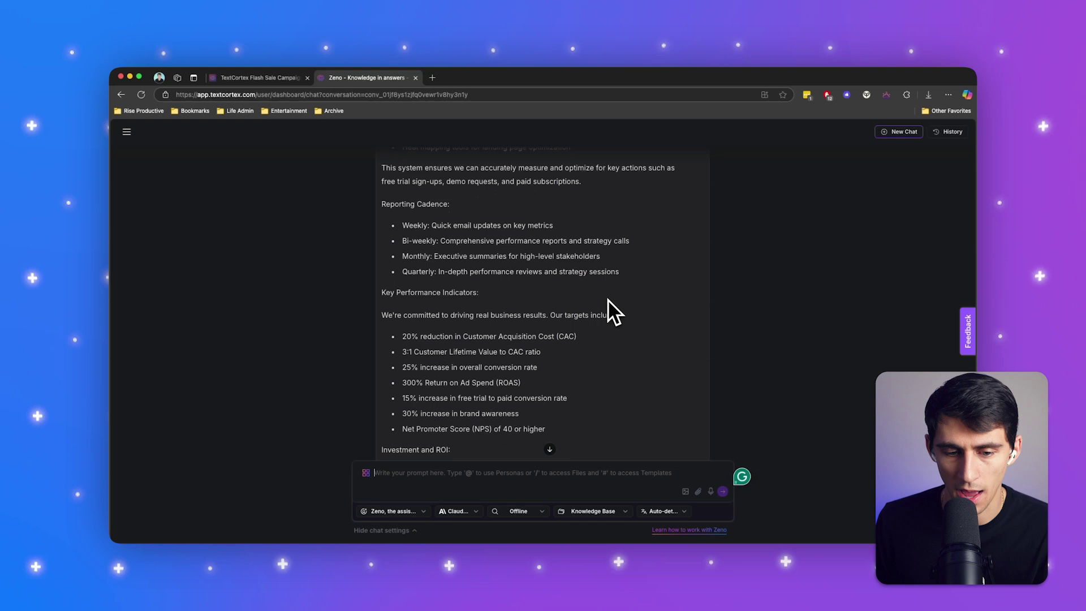
scroll(608, 300, "down", 2)
scroll(608, 299, "down", 2)
scroll(566, 314, "down", 2)
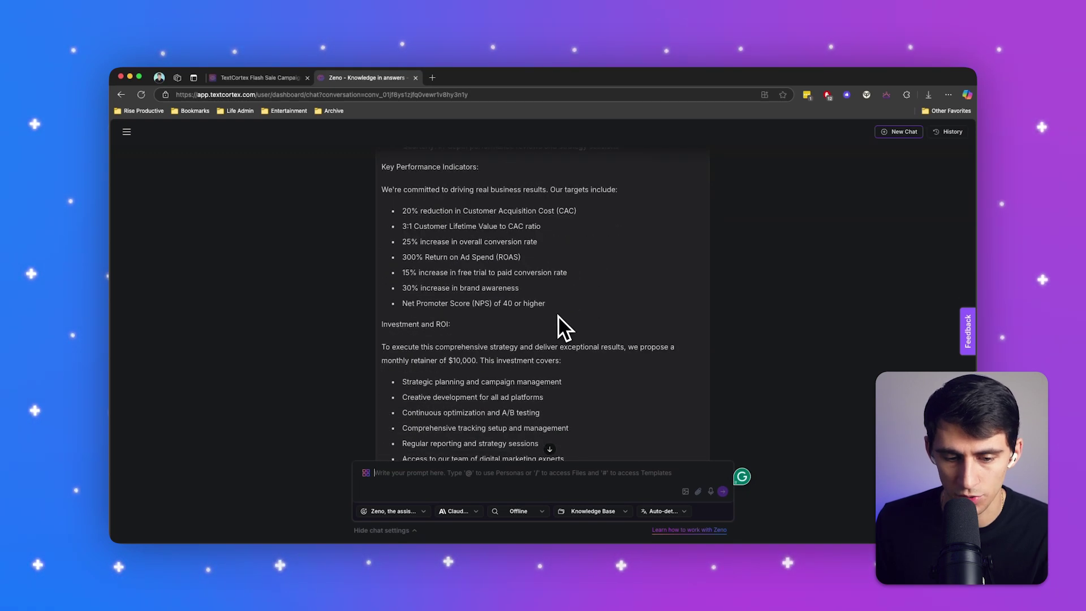
scroll(558, 314, "down", 2)
scroll(558, 312, "down", 1)
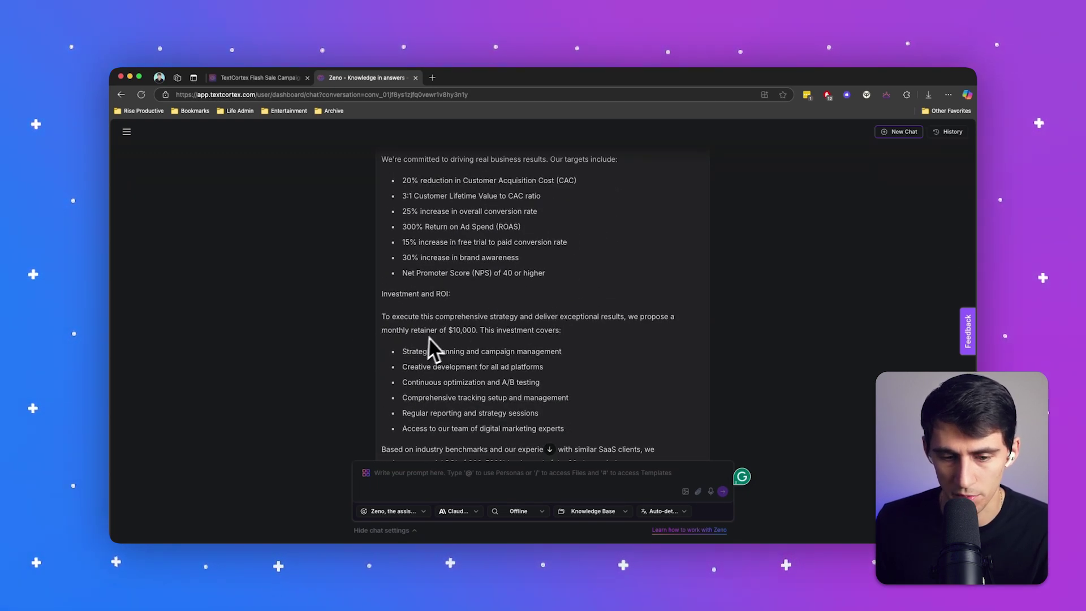
scroll(557, 330, "down", 1)
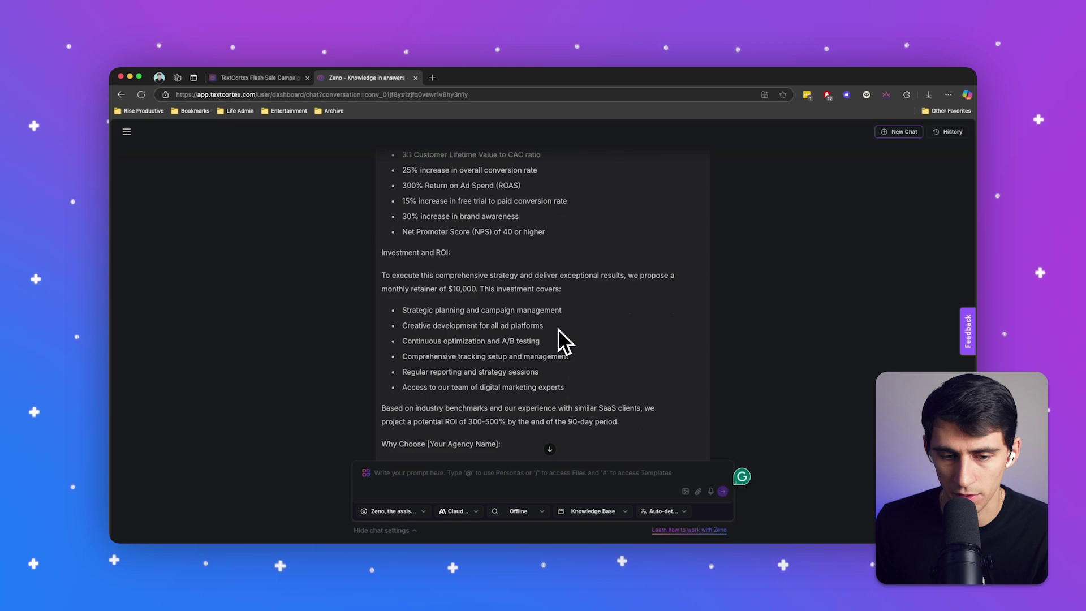
scroll(557, 329, "down", 1)
left_click_drag(402, 304, 564, 304)
left_click(509, 319)
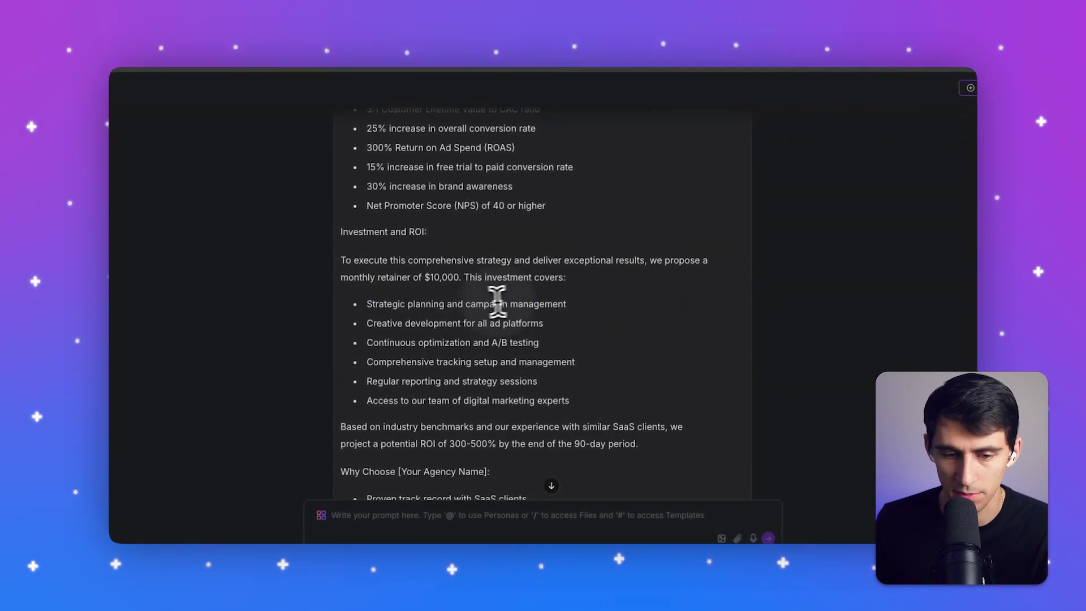
scroll(457, 364, "down", 2)
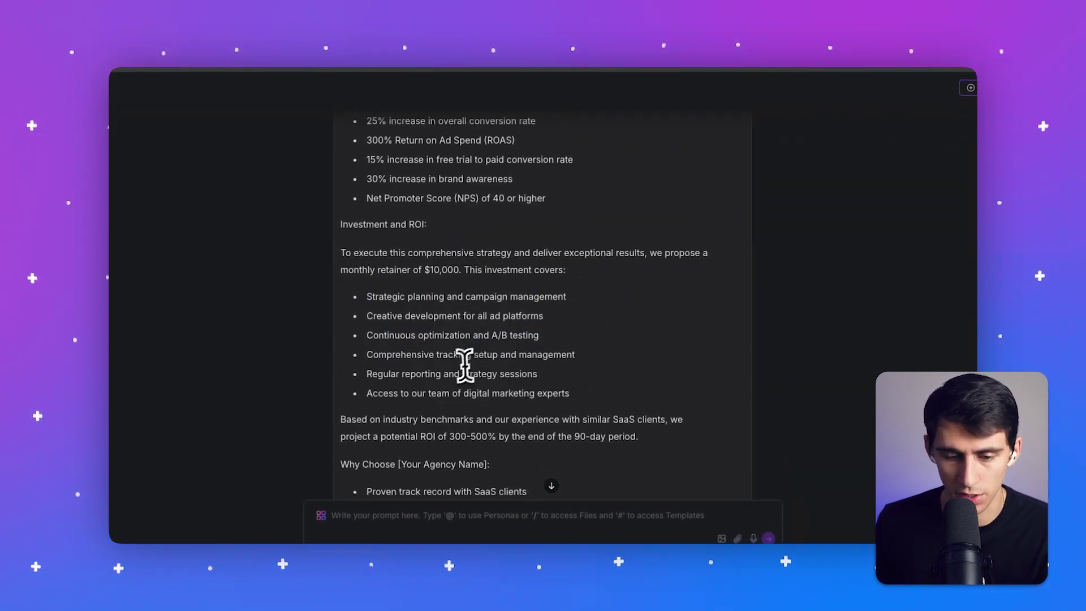
scroll(457, 374, "down", 1)
scroll(457, 373, "down", 2)
scroll(456, 369, "down", 1)
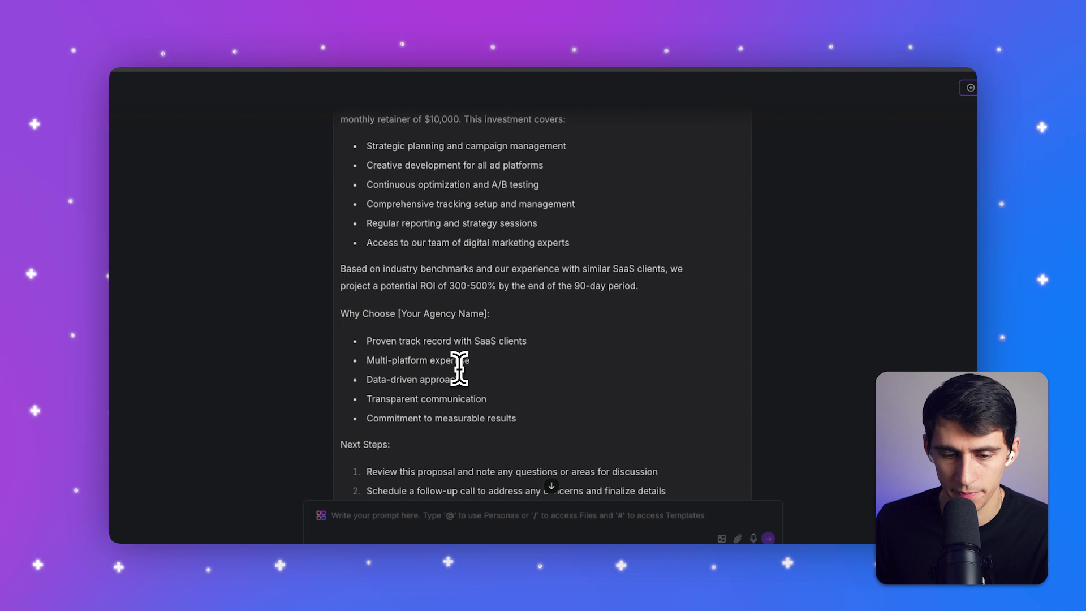
scroll(457, 365, "down", 1)
scroll(526, 271, "down", 2)
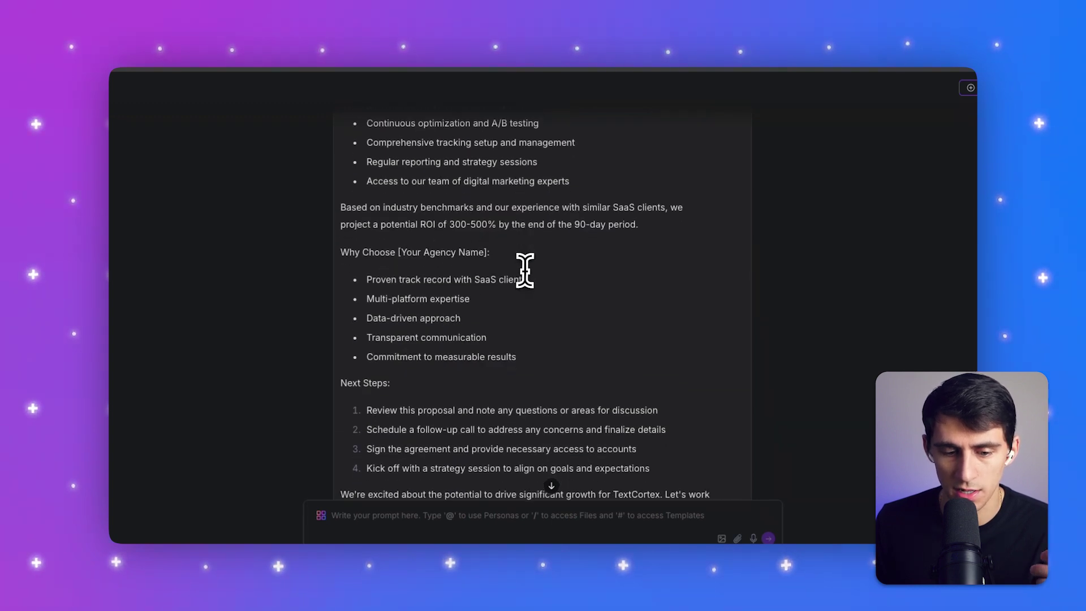
scroll(526, 270, "down", 1)
scroll(526, 270, "down", 2)
scroll(526, 288, "down", 2)
scroll(524, 306, "down", 2)
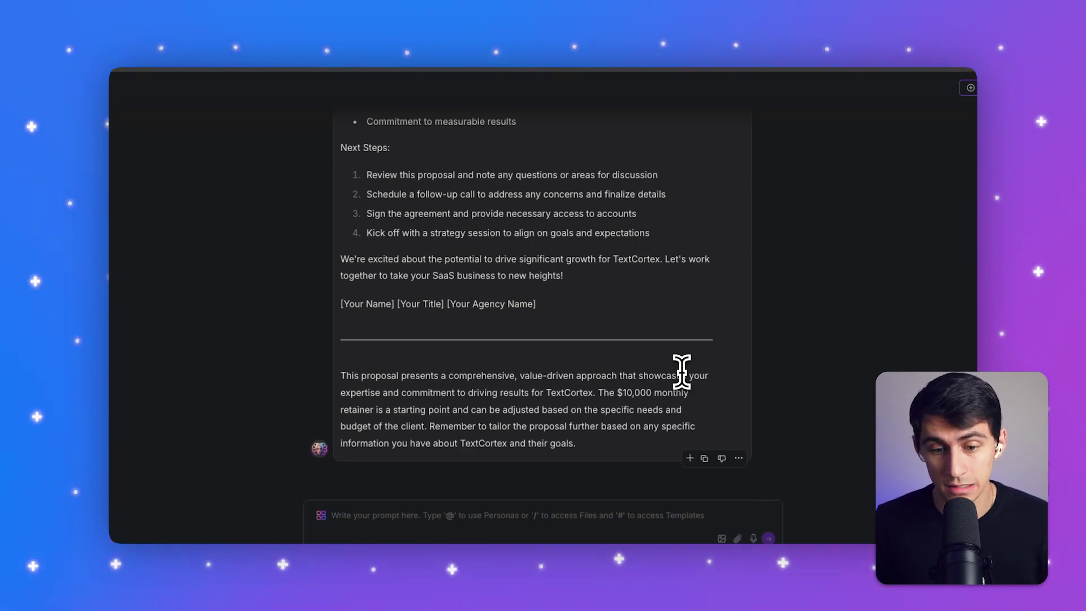
scroll(682, 372, "up", 1)
scroll(684, 357, "up", 5)
scroll(686, 352, "up", 4)
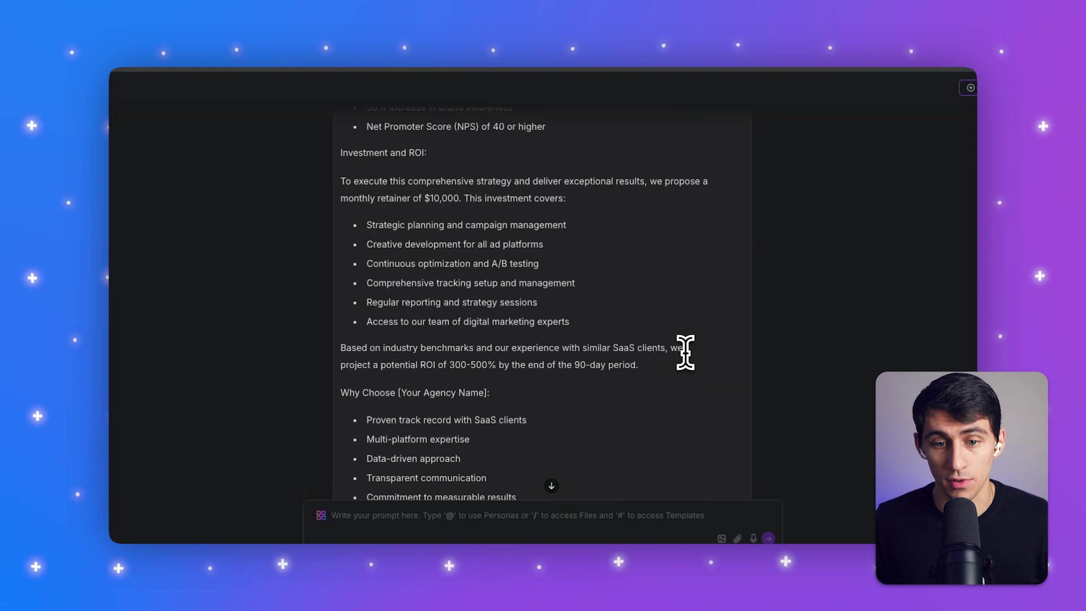
scroll(685, 352, "up", 5)
scroll(686, 340, "up", 4)
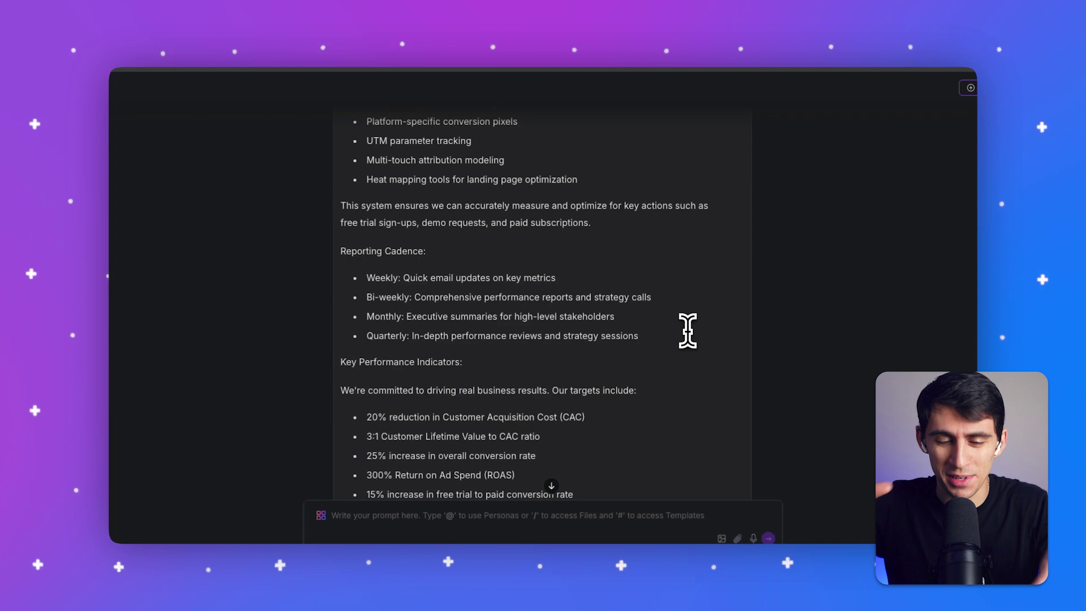
scroll(688, 331, "down", 1)
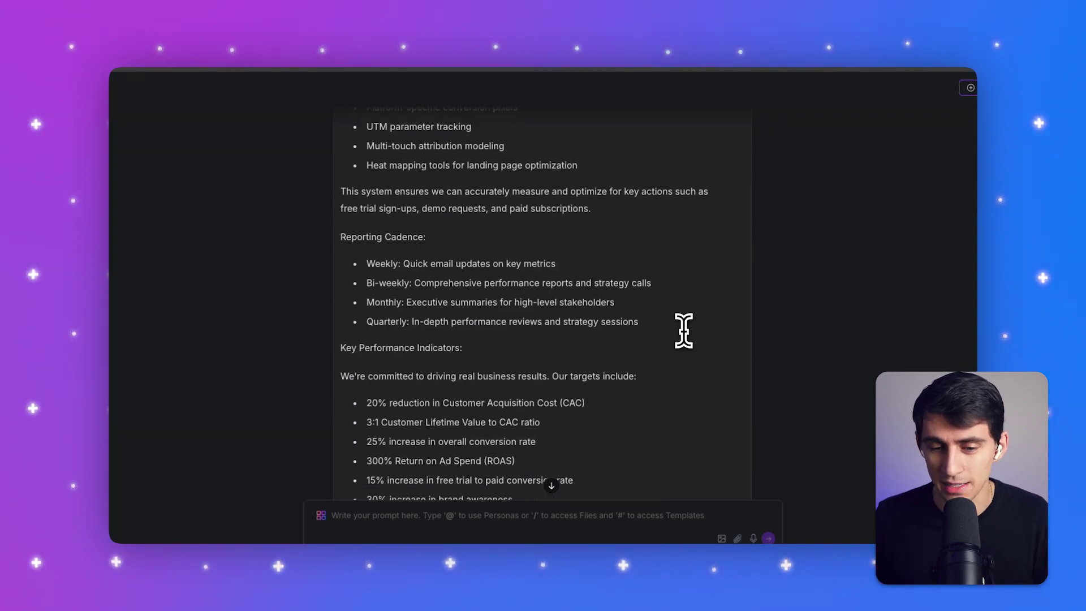
scroll(684, 331, "down", 8)
scroll(653, 323, "down", 3)
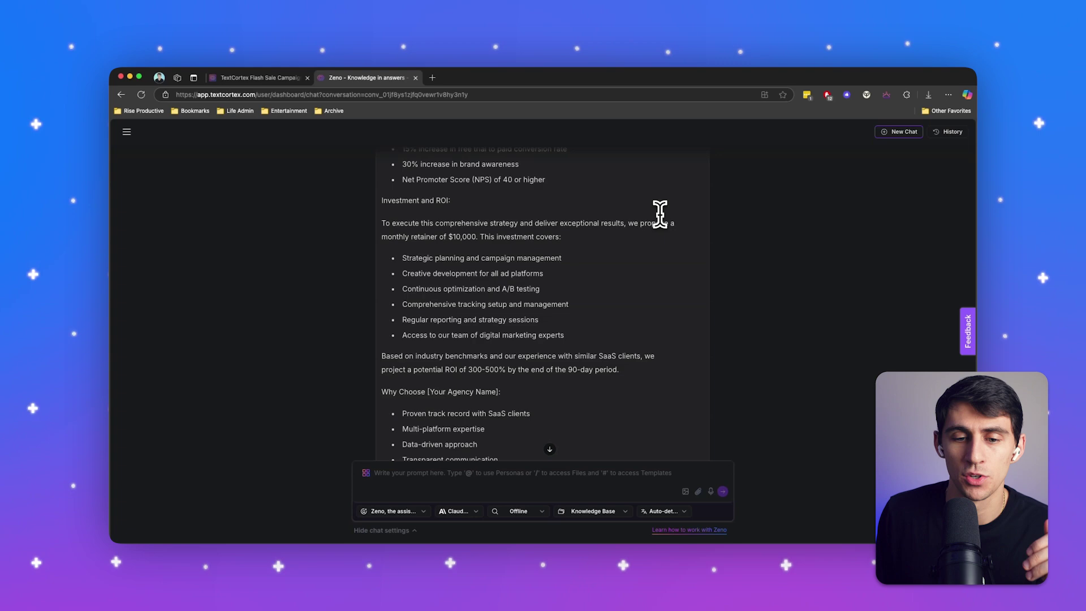
scroll(654, 220, "down", 5)
scroll(620, 253, "down", 3)
scroll(620, 253, "down", 3)
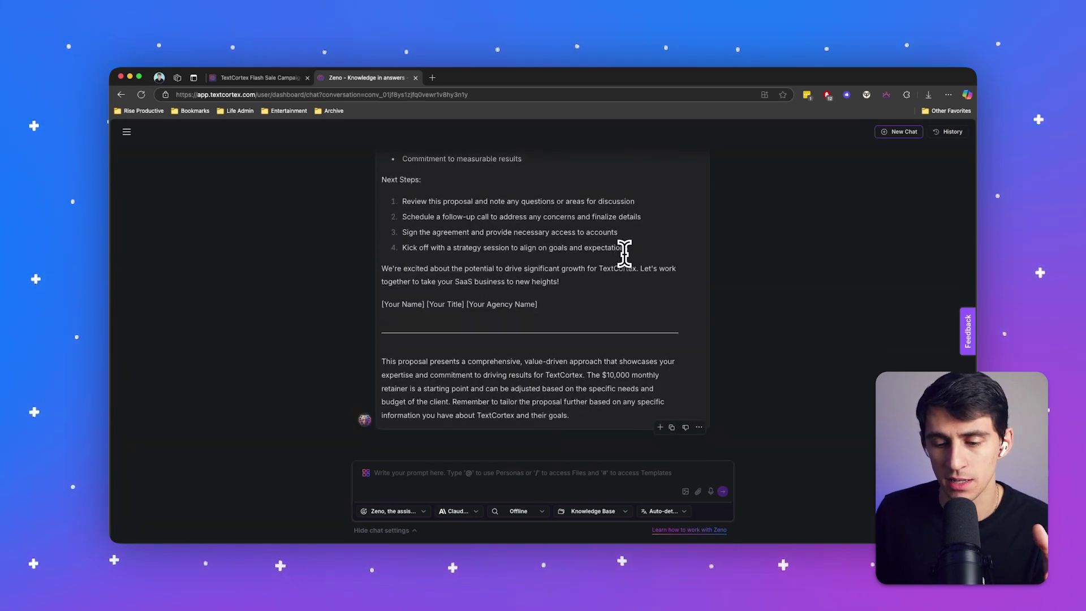
scroll(628, 328, "up", 8)
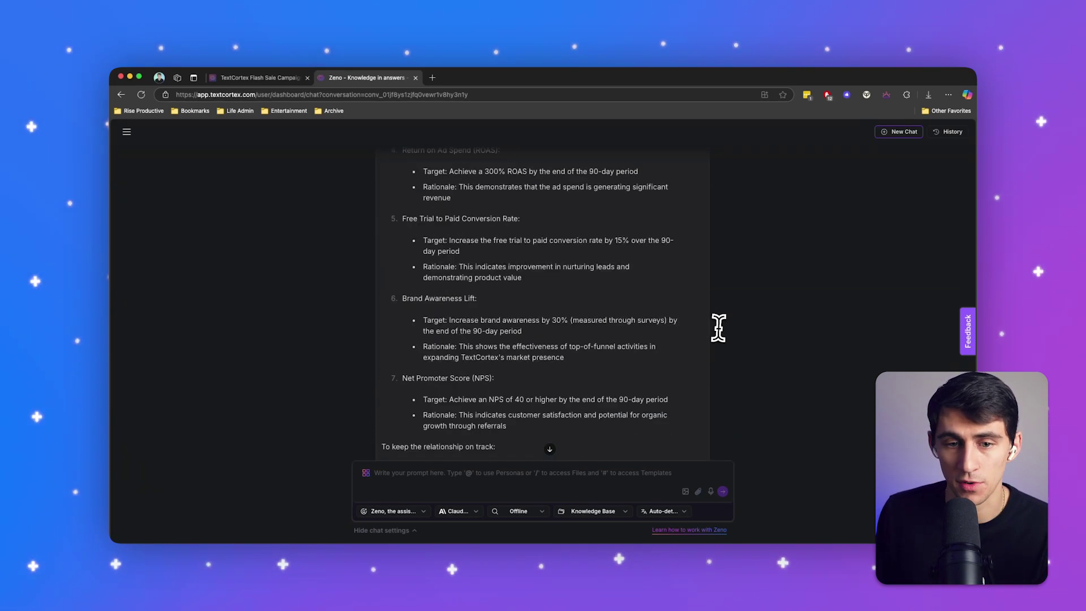
scroll(629, 328, "up", 5)
Step: Start a new empty chat and open the template Marketplace on its Public tab
left_click(900, 131)
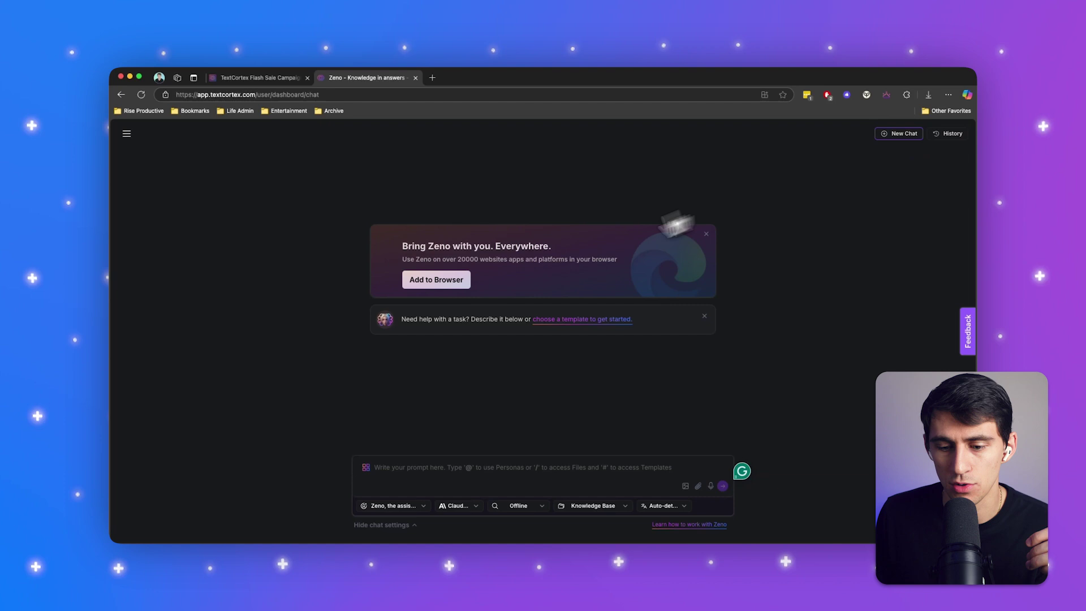
left_click(566, 320)
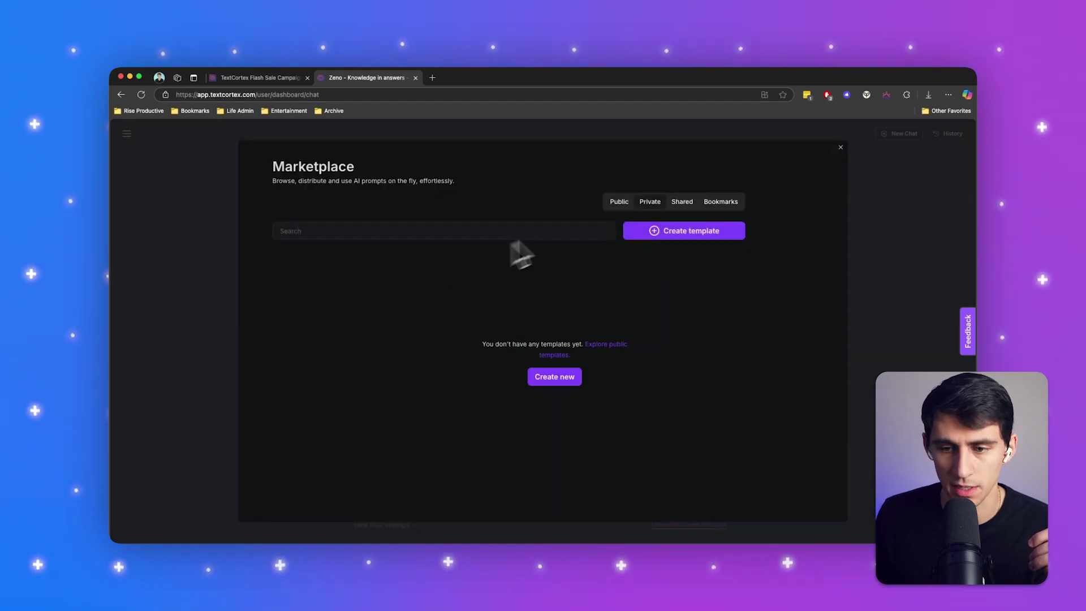
left_click(619, 202)
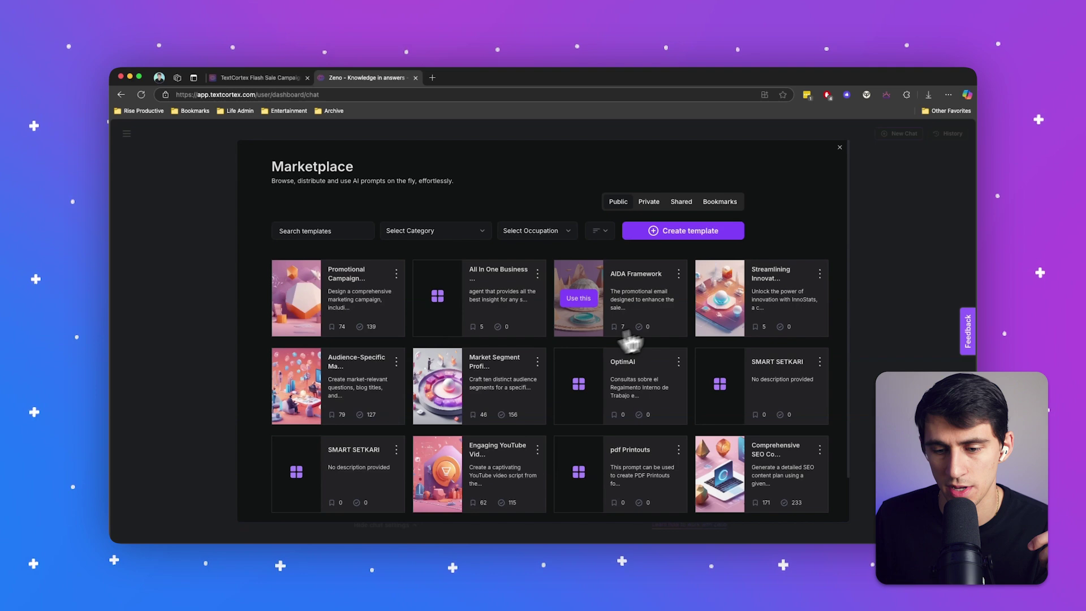
scroll(794, 414, "down", 1)
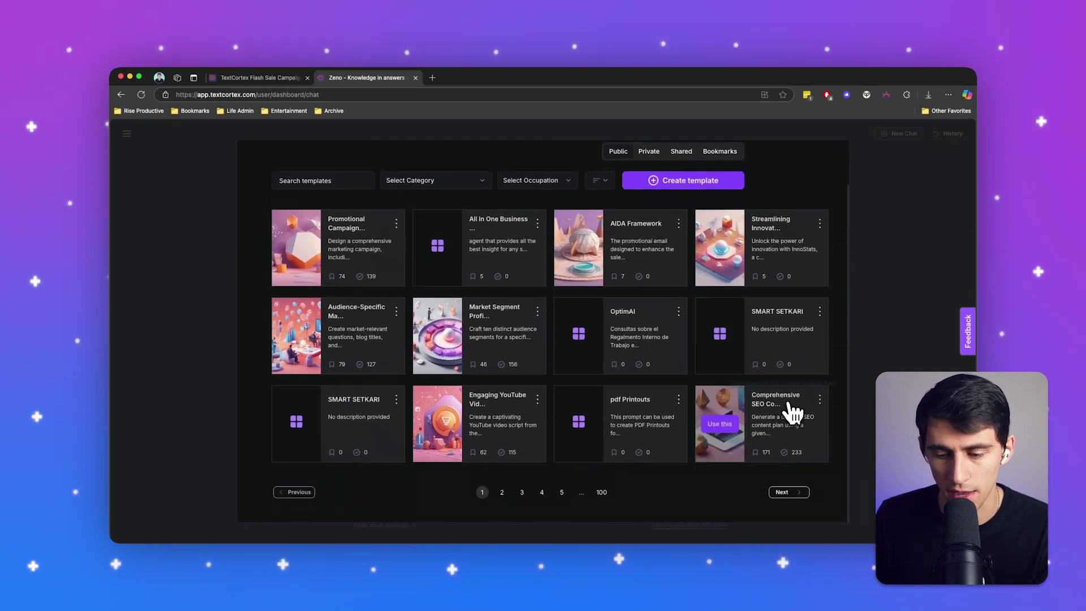
scroll(794, 413, "up", 1)
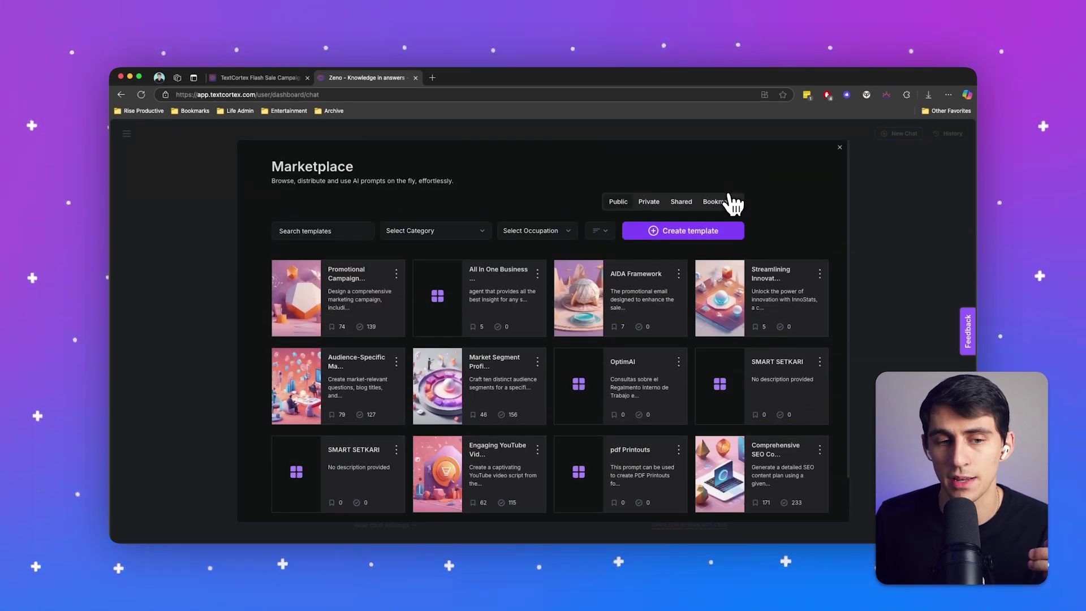